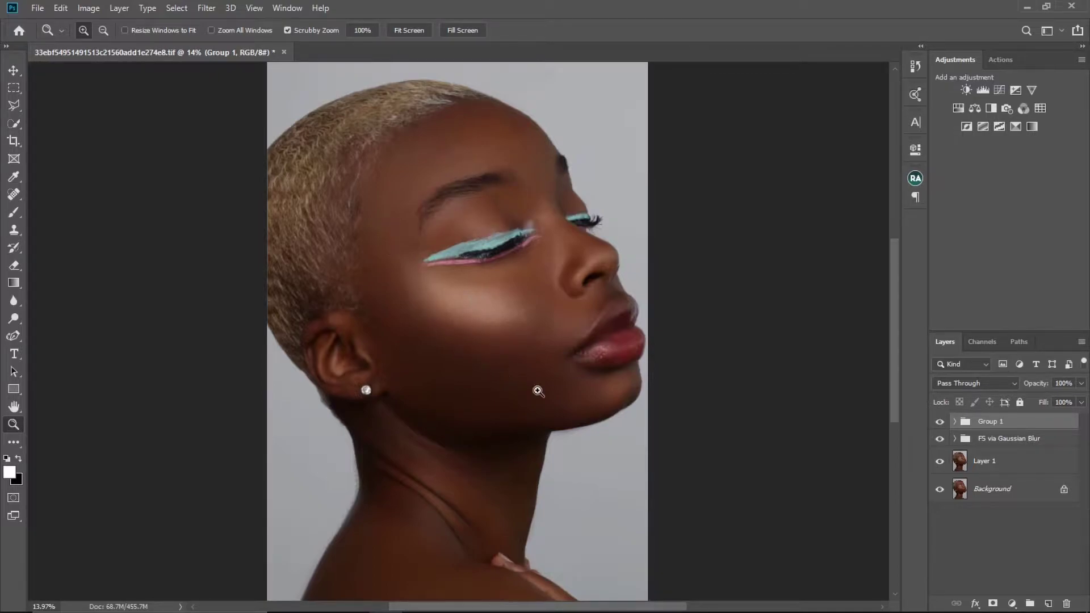
# Compare the retouched portrait with the original by isolating the Background layer and restoring all layers.
pyautogui.press('shift')
pyautogui.click(940, 490)
pyautogui.press('alt')
pyautogui.keyDown('alt'); pyautogui.click(940, 490); pyautogui.keyUp('alt')
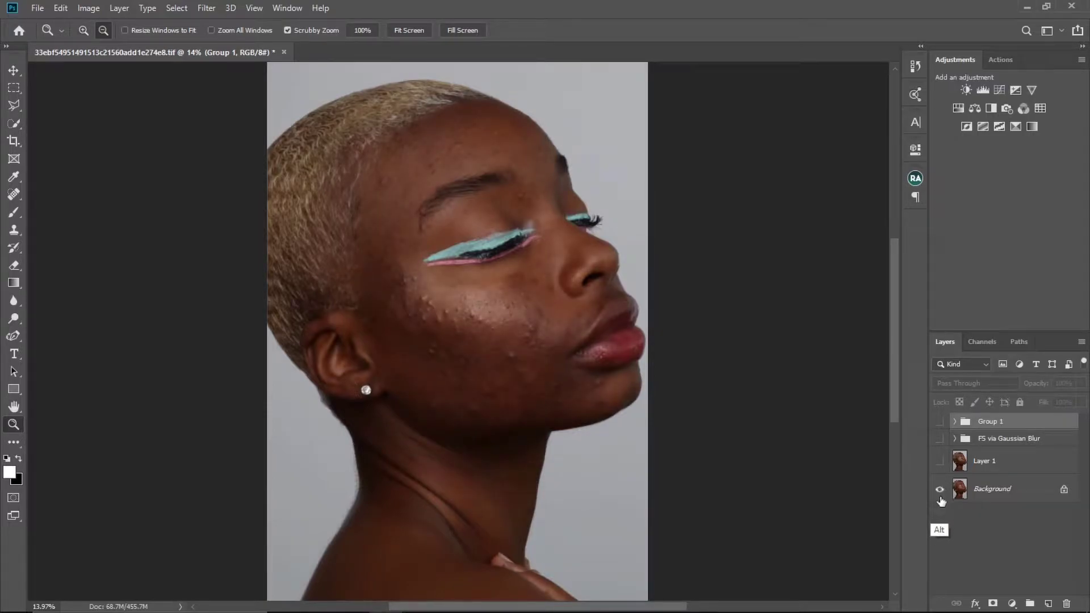
pyautogui.keyDown('alt'); pyautogui.click(939, 490); pyautogui.keyUp('alt')
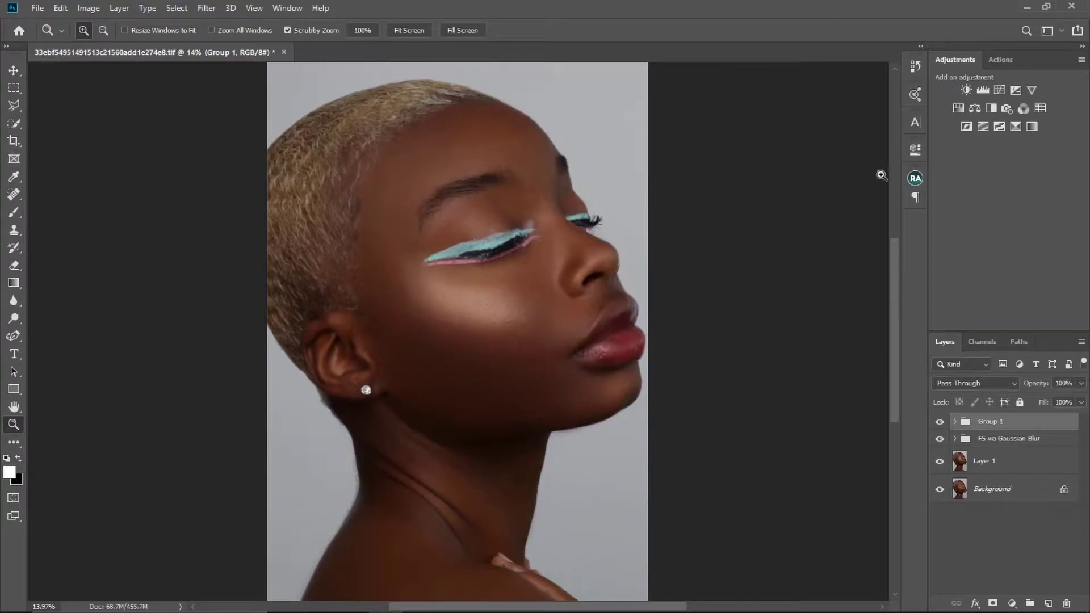
# Add a Levels adjustment above Group 1 with black input 9 and white input 218, and compare the image with and without it.
pyautogui.click(985, 90)
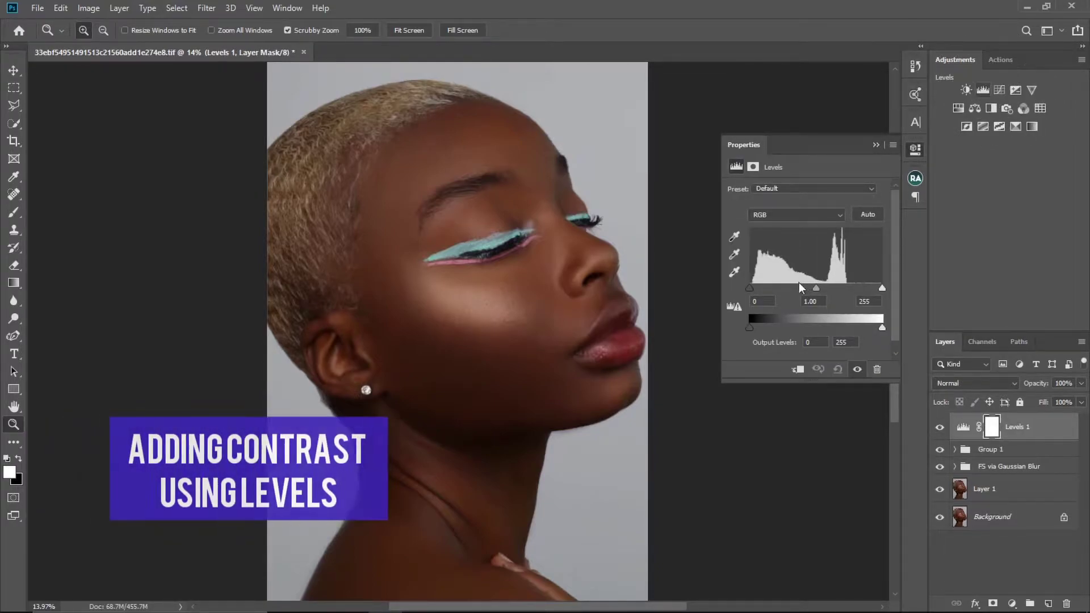
pyautogui.press('alt')
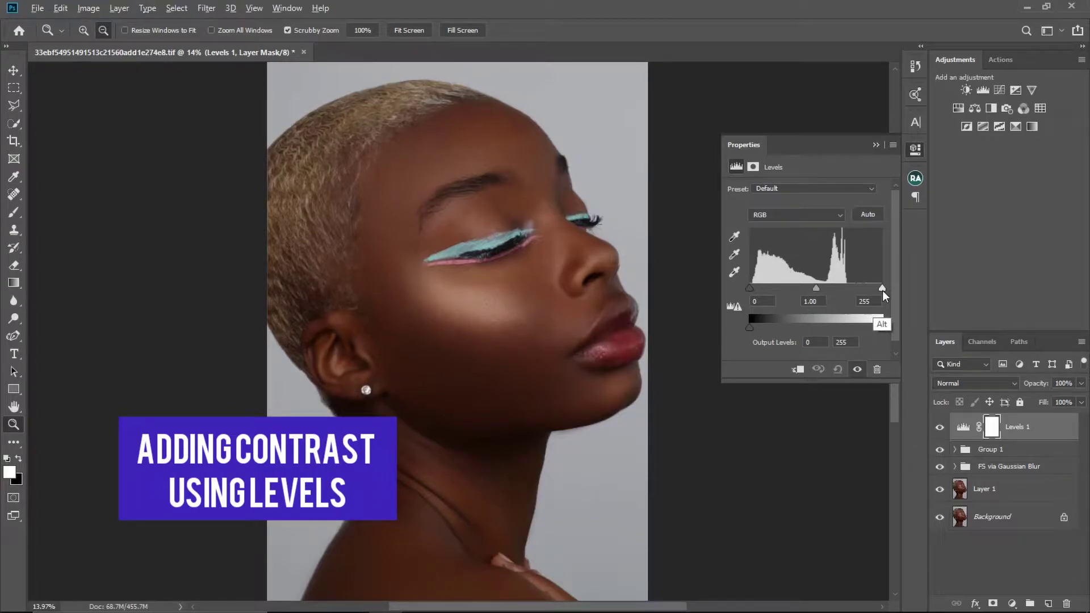
pyautogui.moveTo(882, 289); pyautogui.dragTo(862, 290)
pyautogui.press('alt')
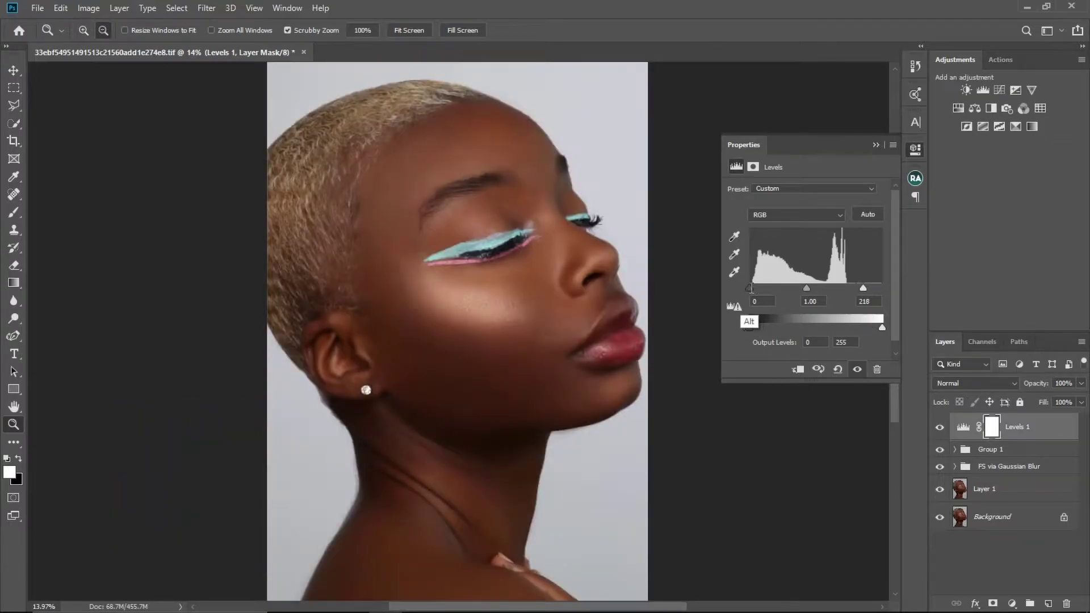
pyautogui.moveTo(750, 287); pyautogui.dragTo(755, 288)
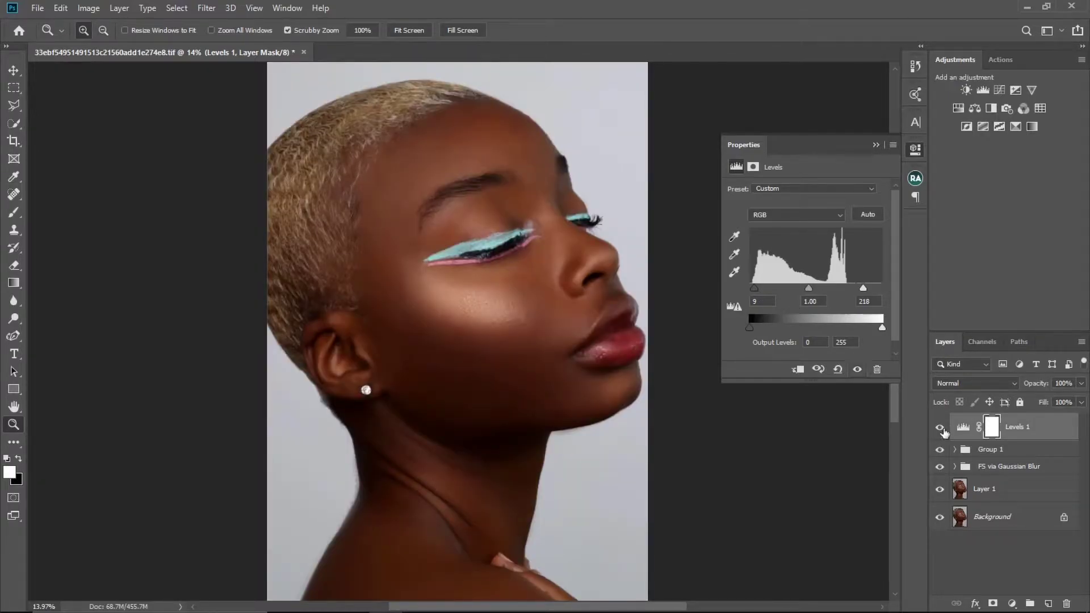
pyautogui.click(940, 428)
pyautogui.click(940, 428)
pyautogui.click(876, 146)
# Add a Gradient Map adjustment layer above Levels 1 and open its gradient presets.
pyautogui.moveTo(465, 317); pyautogui.dragTo(540, 352)
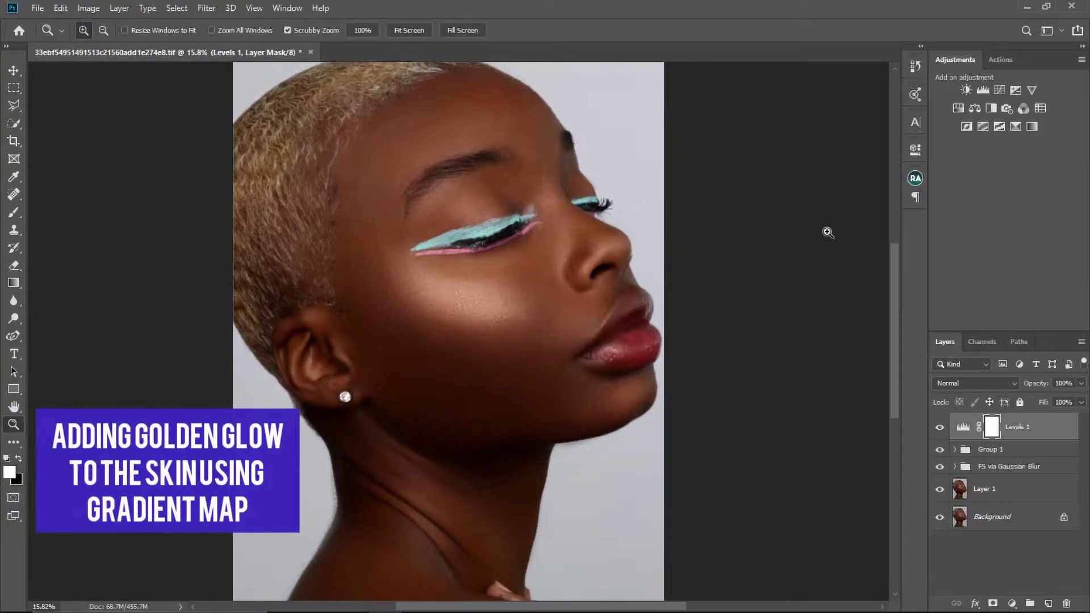
pyautogui.click(1030, 128)
pyautogui.click(879, 194)
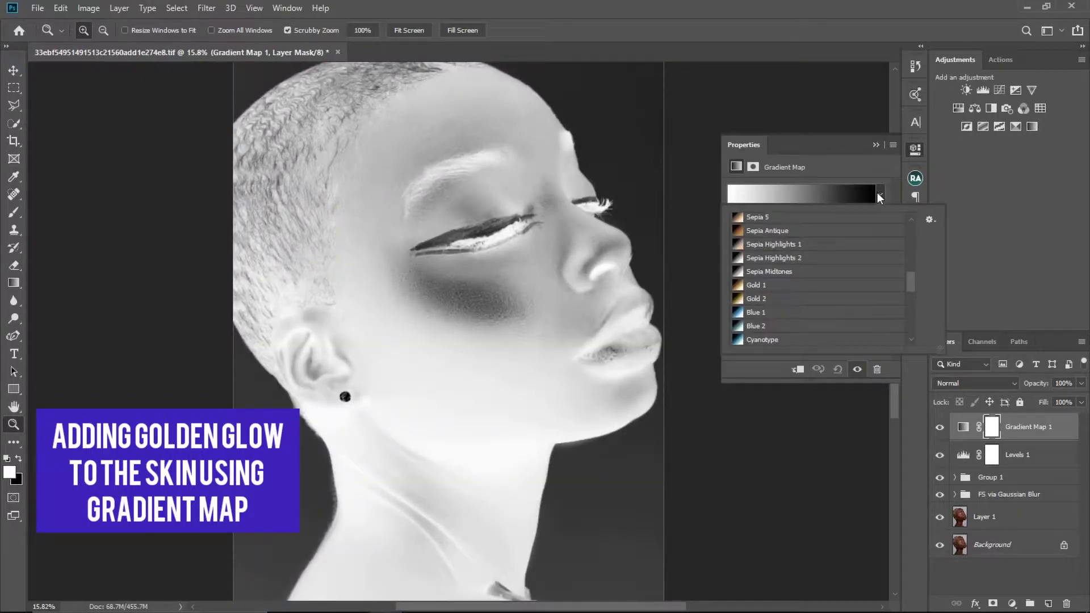
pyautogui.click(929, 219)
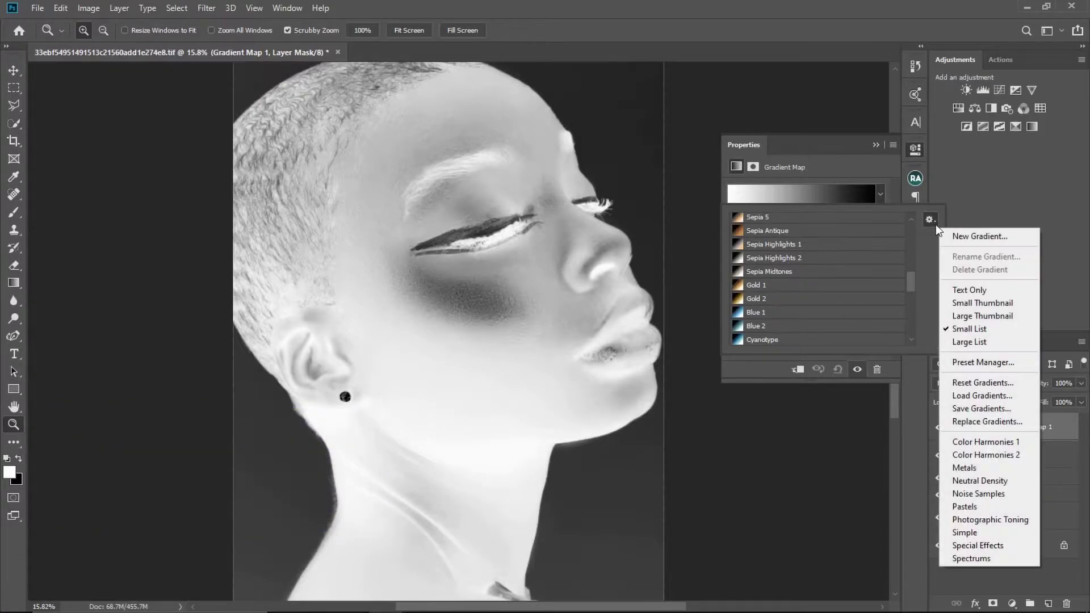
pyautogui.click(970, 237)
pyautogui.click(704, 165)
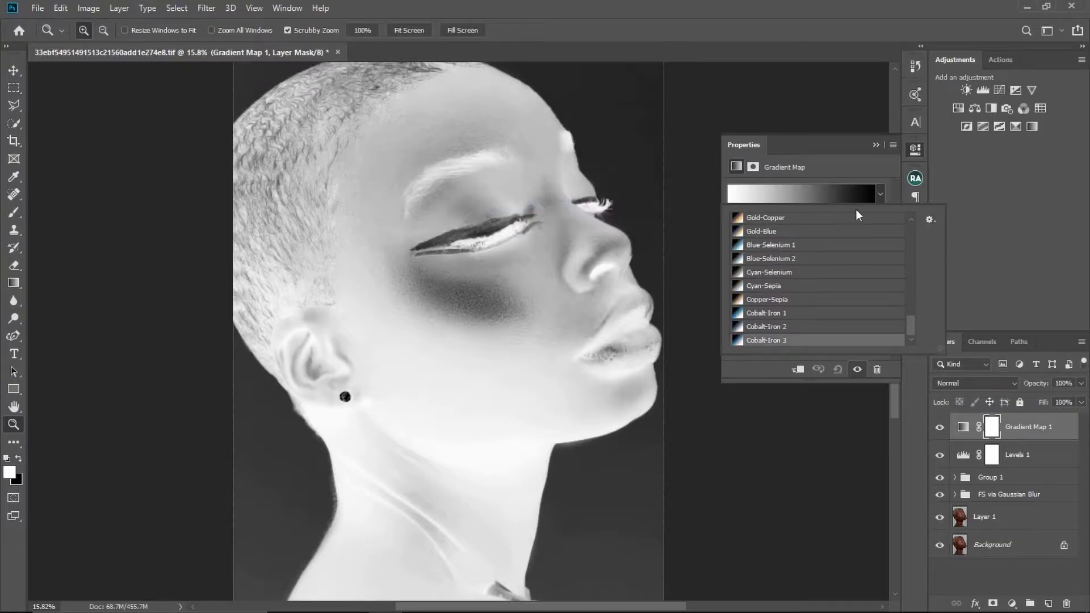
# Append the Photographic Toning set to the gradient presets.
pyautogui.click(929, 220)
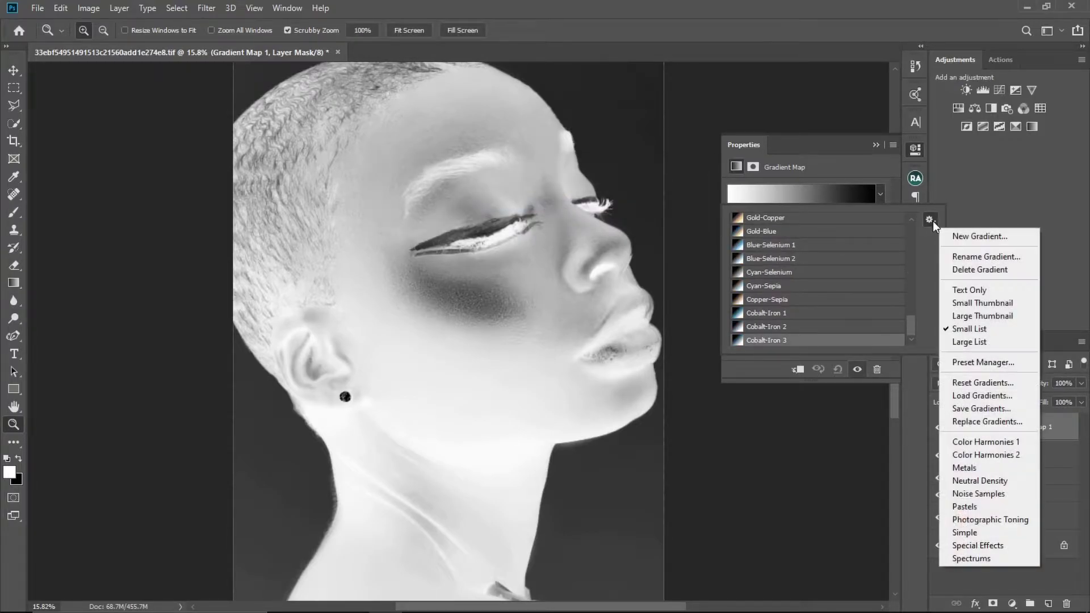
pyautogui.click(983, 520)
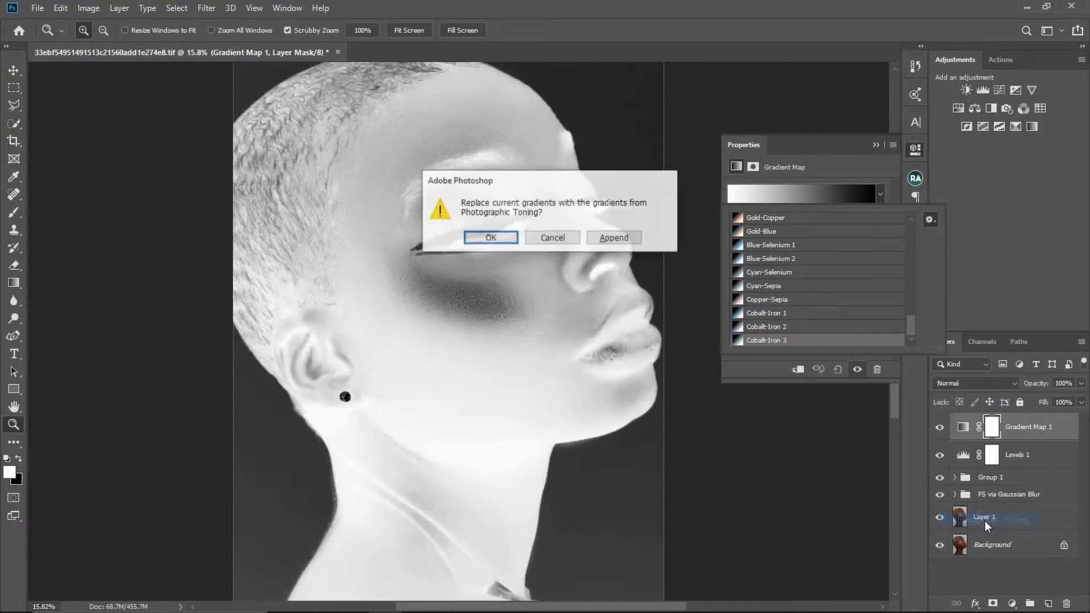
pyautogui.click(607, 237)
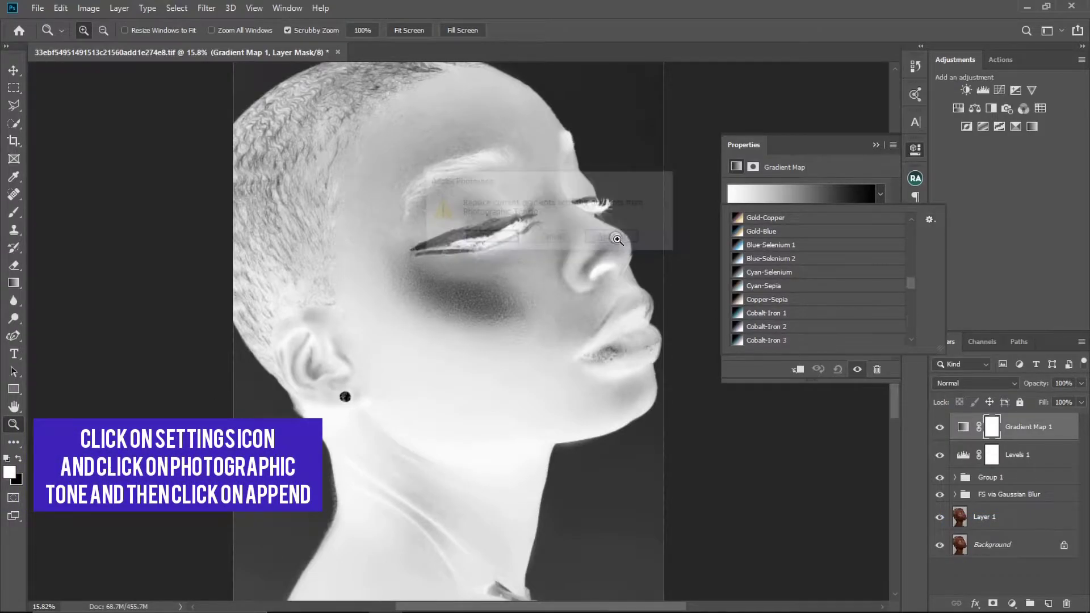
# Try the Small Thumbnail and Text Only views for the gradient presets and return to Small List.
pyautogui.moveTo(905, 282); pyautogui.dragTo(912, 227)
pyautogui.click(929, 220)
pyautogui.click(977, 304)
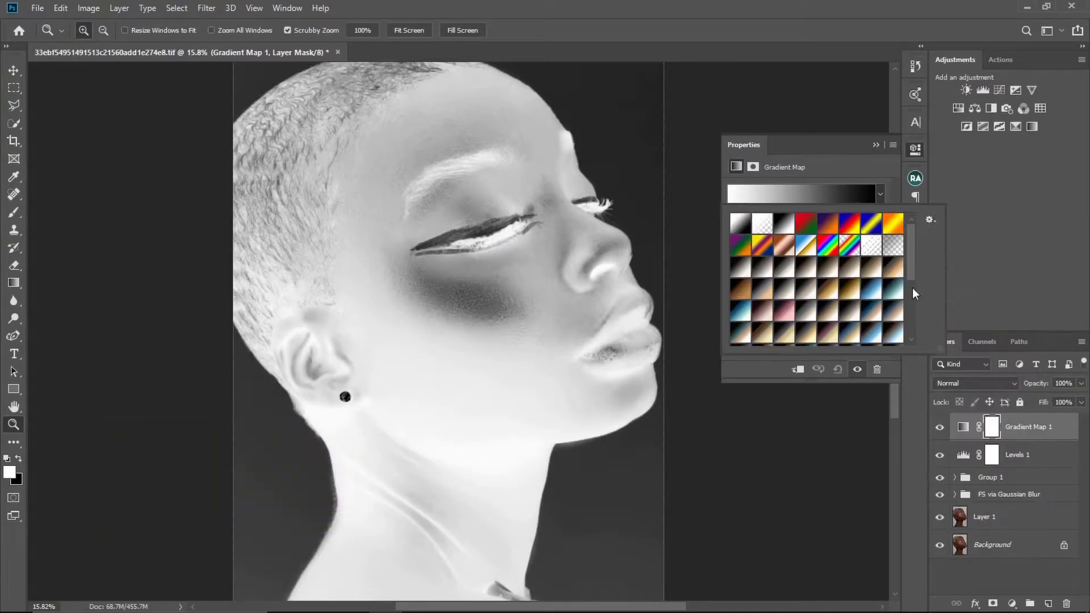
pyautogui.click(928, 220)
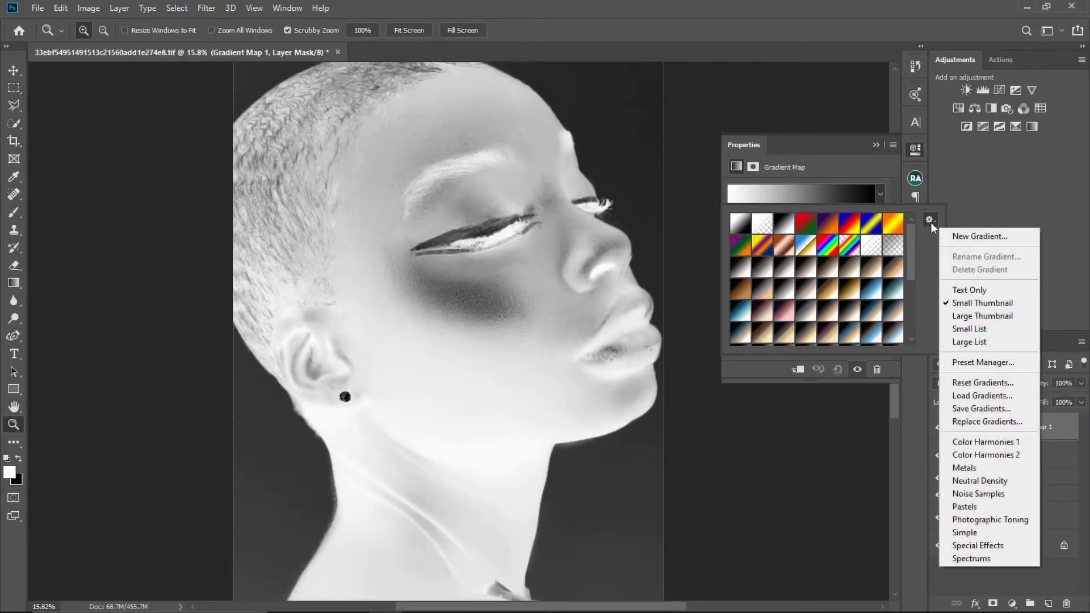
pyautogui.click(973, 290)
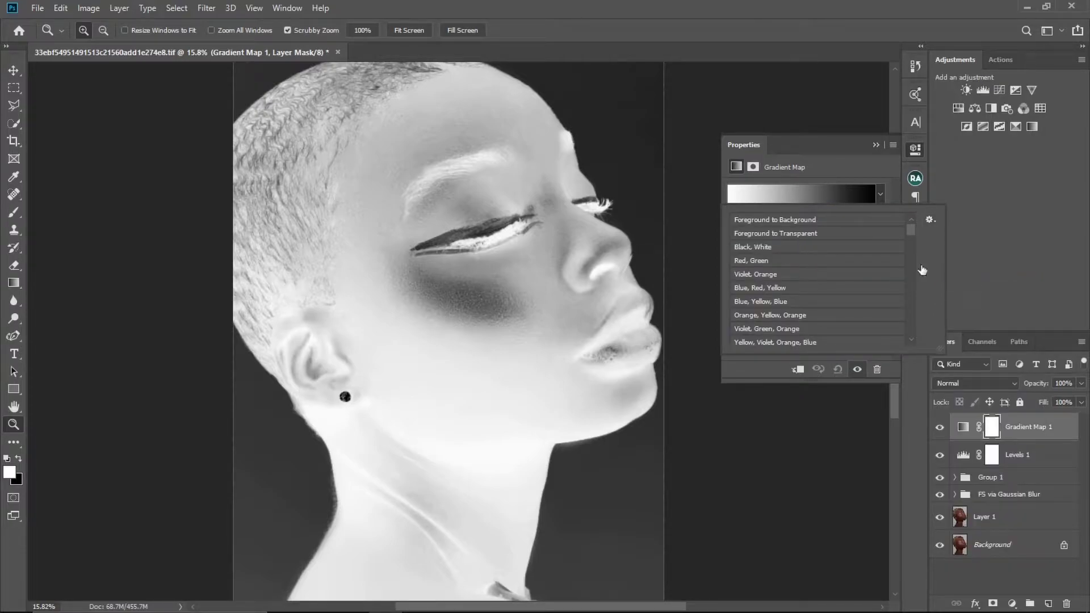
pyautogui.click(929, 220)
pyautogui.click(965, 324)
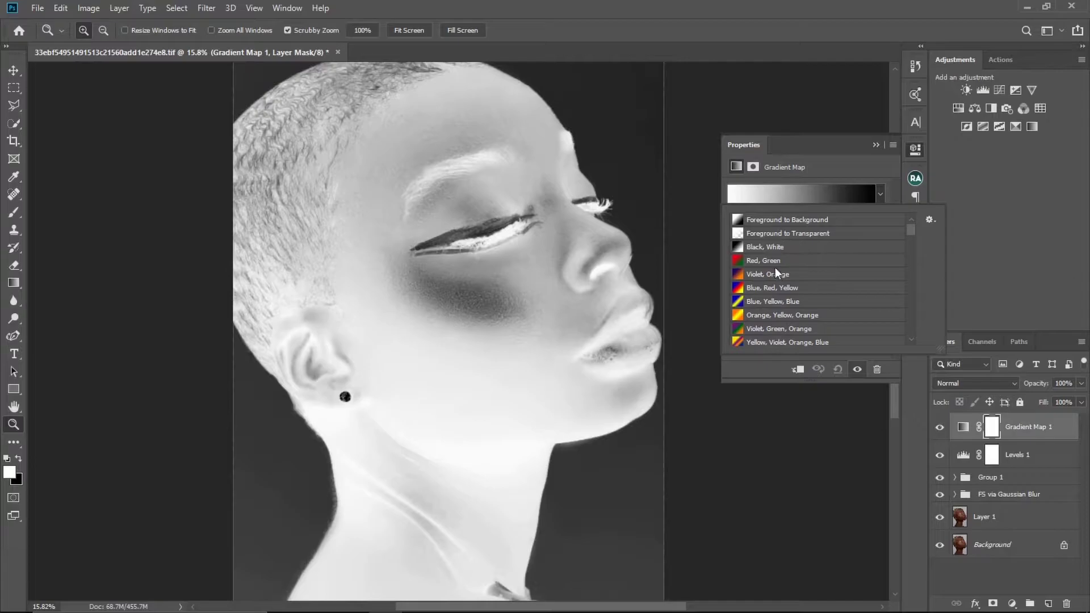
# Apply the Gold 2 gradient to the Gradient Map adjustment and close the presets.
pyautogui.scroll(-4, 908, 338)
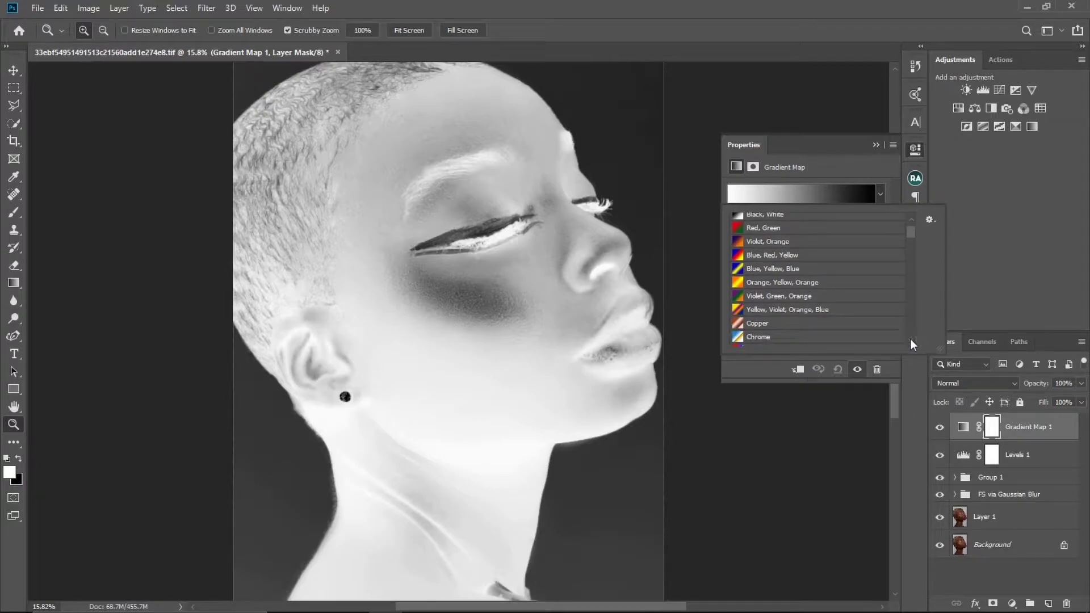
pyautogui.scroll(-5, 911, 338)
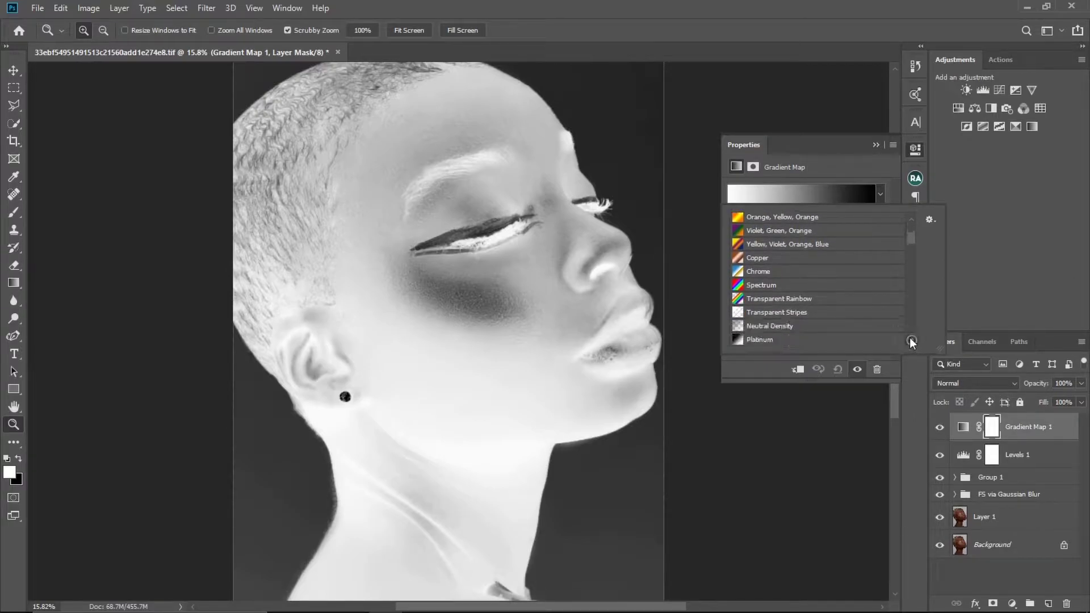
pyautogui.scroll(-8, 909, 336)
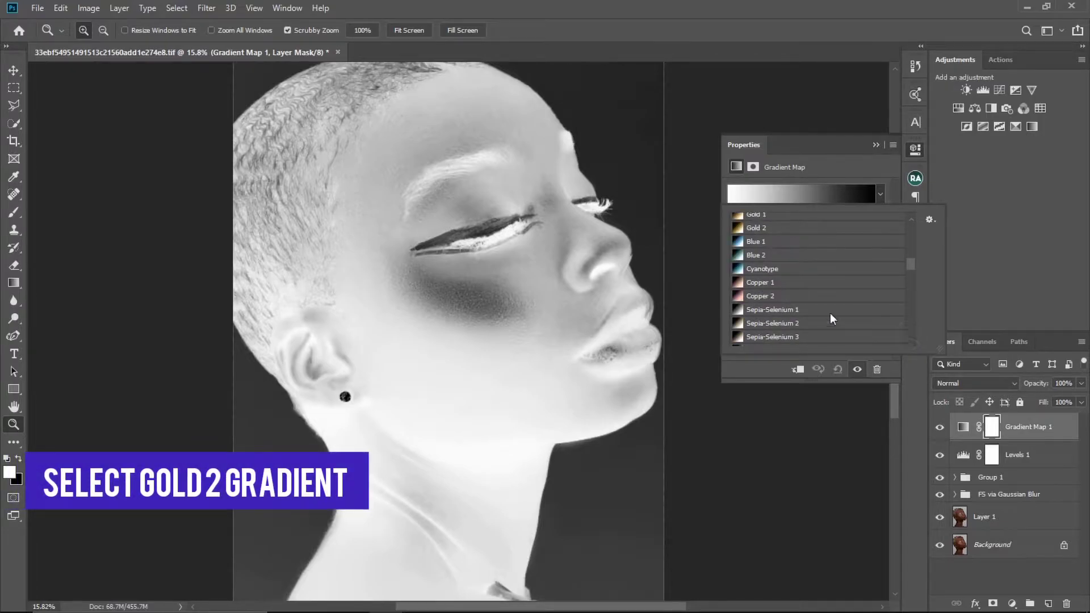
pyautogui.click(755, 227)
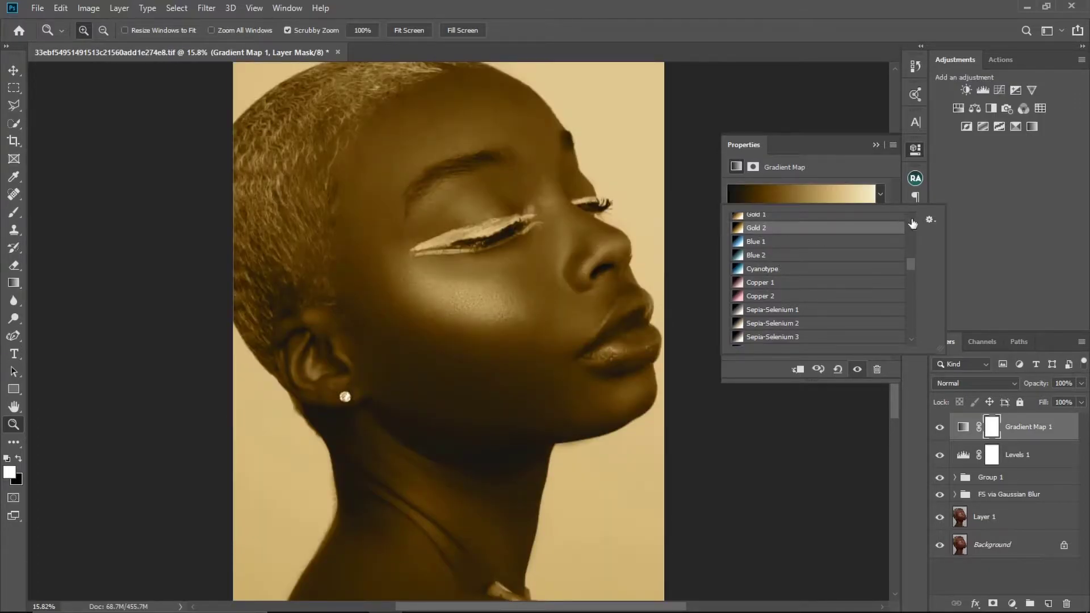
pyautogui.click(910, 217)
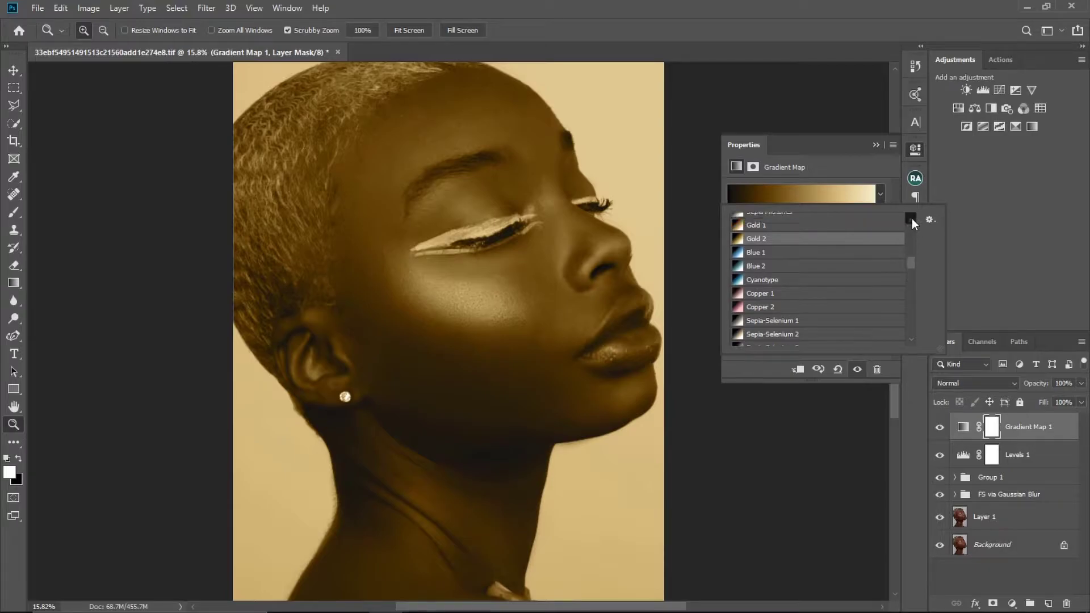
pyautogui.click(980, 235)
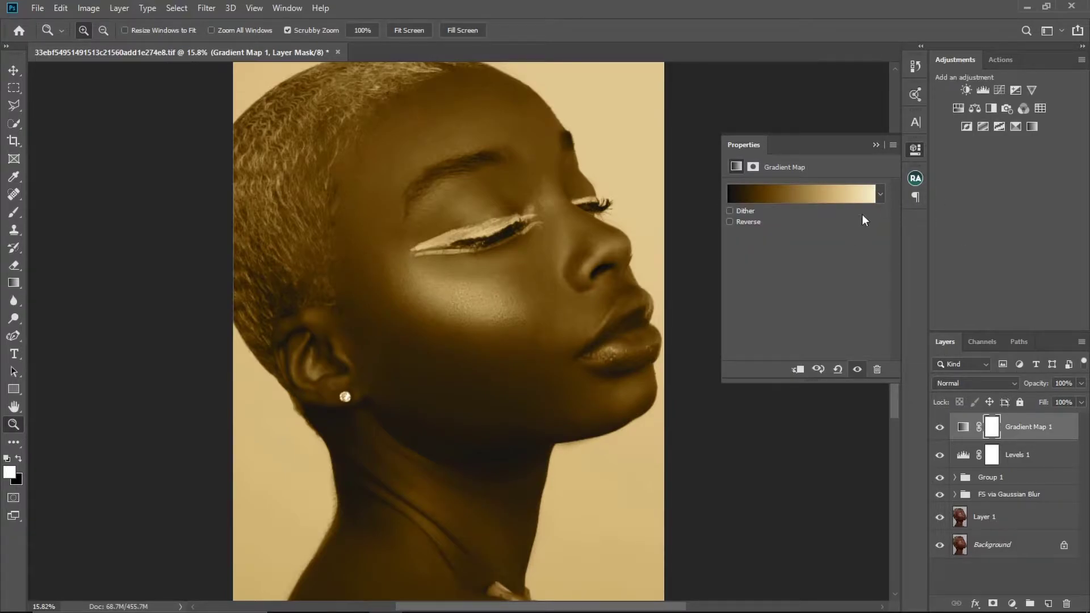
pyautogui.click(879, 194)
pyautogui.click(879, 195)
pyautogui.click(880, 195)
pyautogui.click(881, 194)
pyautogui.click(881, 194)
# Set the blend mode of the Gradient Map 1 layer to Multiply.
pyautogui.click(876, 145)
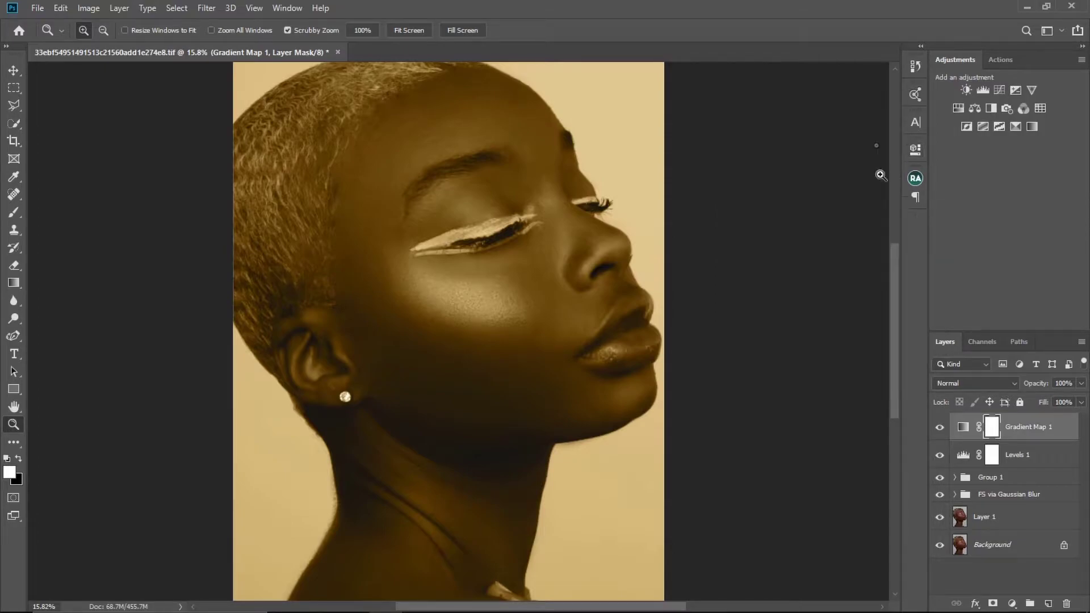
pyautogui.click(1079, 401)
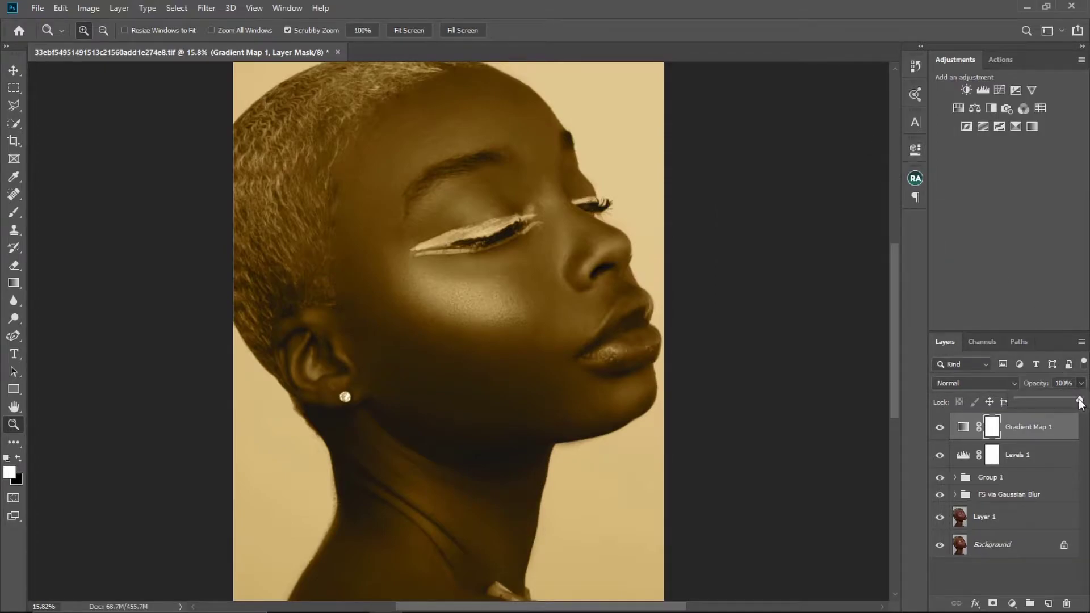
pyautogui.moveTo(1039, 402); pyautogui.dragTo(1081, 402)
pyautogui.click(991, 385)
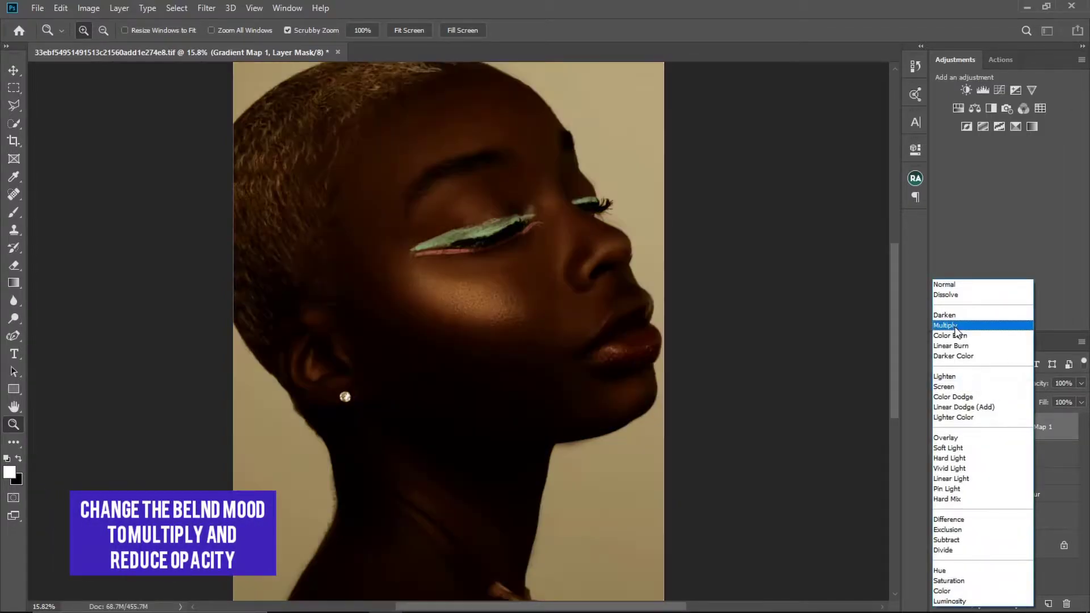
pyautogui.click(957, 327)
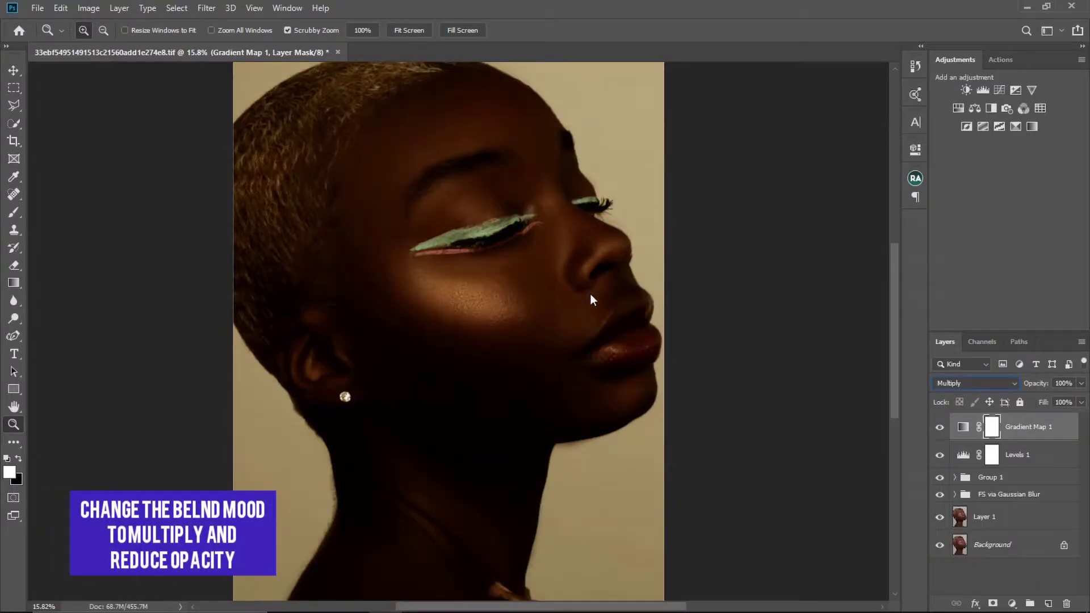
# Reduce the Gradient Map 1 layer's opacity to 26% and compare the portrait with and without it.
pyautogui.scroll(-2, 590, 294)
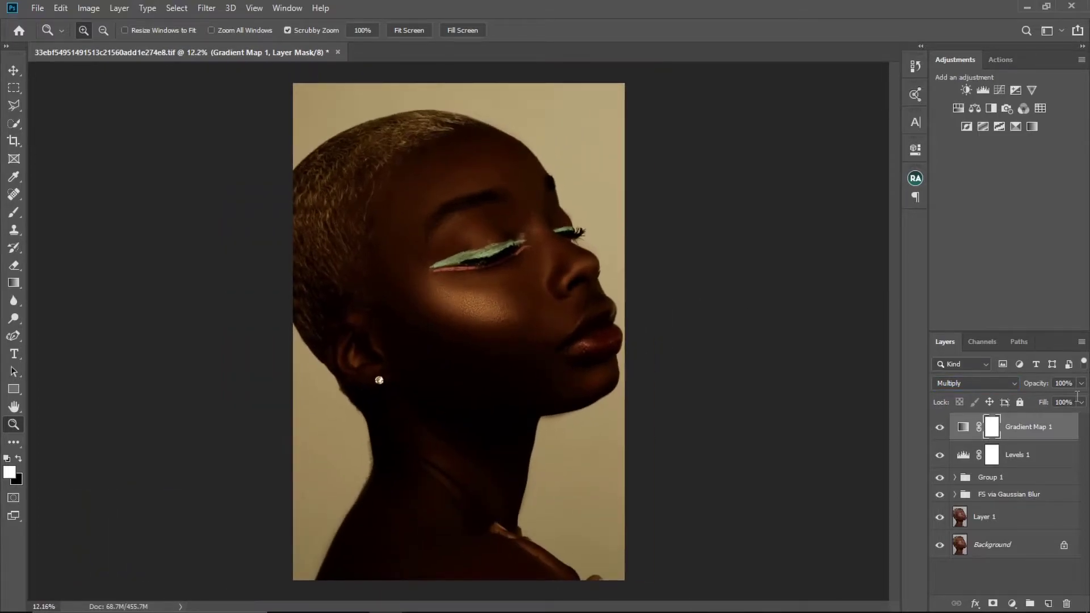
pyautogui.click(1081, 384)
pyautogui.moveTo(1065, 399); pyautogui.dragTo(1043, 400)
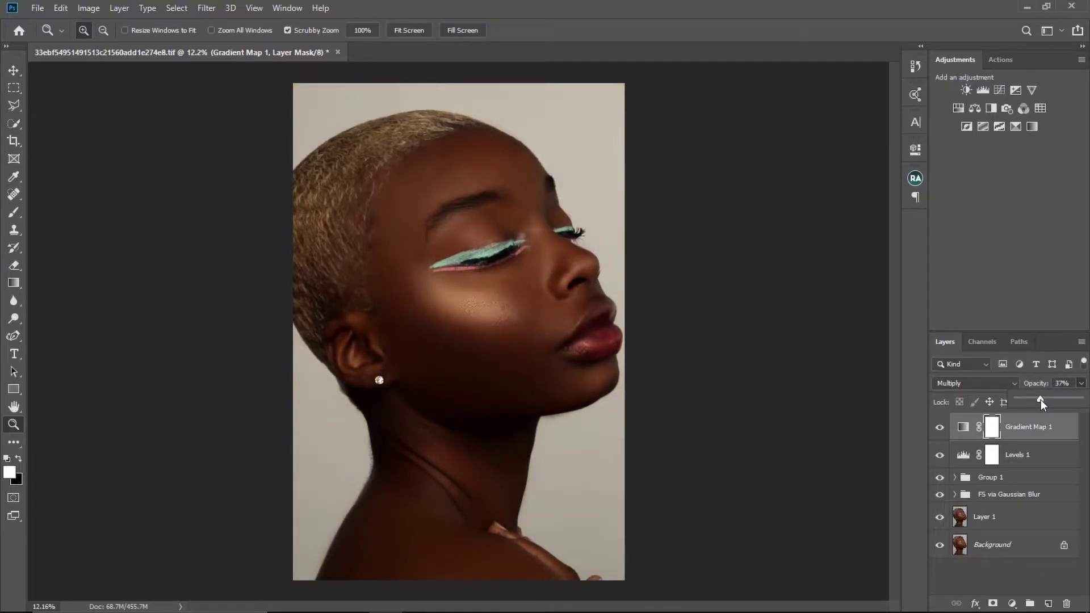
pyautogui.moveTo(1030, 401); pyautogui.dragTo(1027, 401)
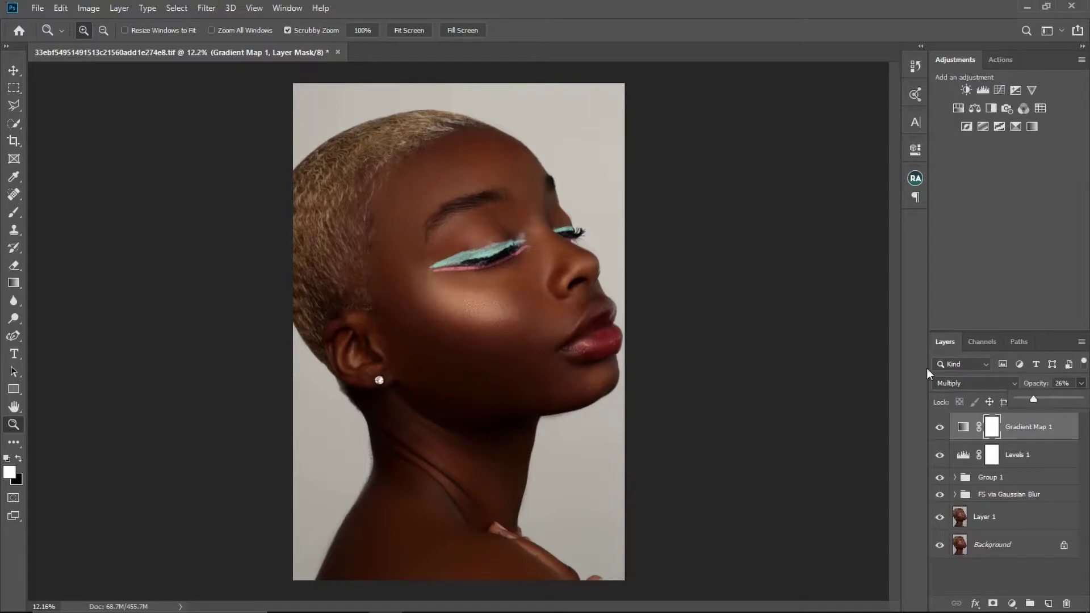
pyautogui.click(940, 430)
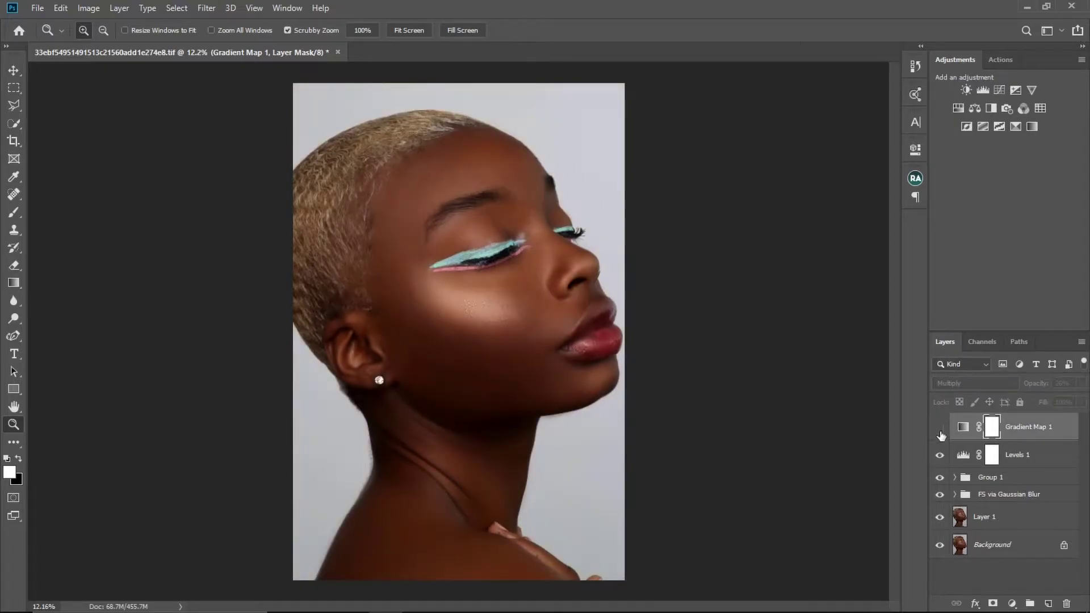
pyautogui.click(940, 429)
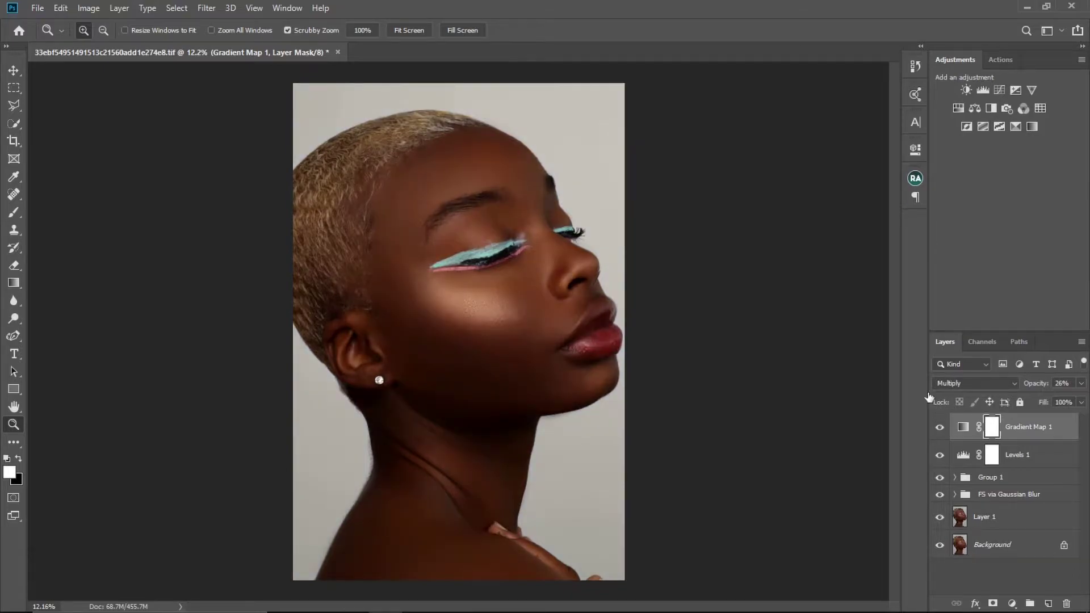
pyautogui.click(940, 427)
pyautogui.click(939, 427)
# Add a Hue/Saturation adjustment layer above the Gradient Map and set its master saturation to -18.
pyautogui.moveTo(516, 338); pyautogui.dragTo(543, 316)
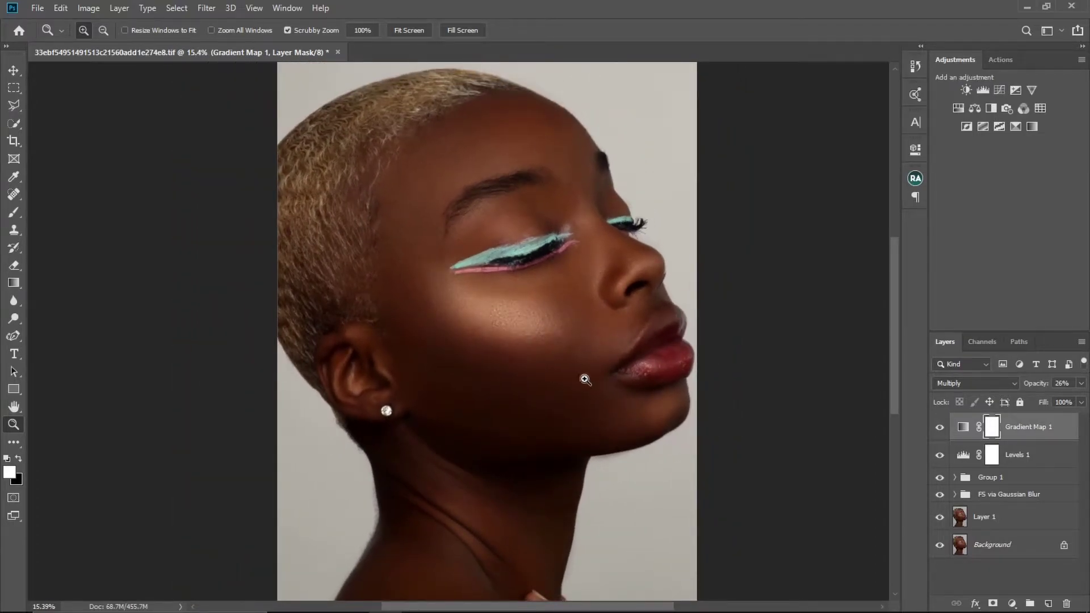
pyautogui.moveTo(552, 341); pyautogui.dragTo(547, 343)
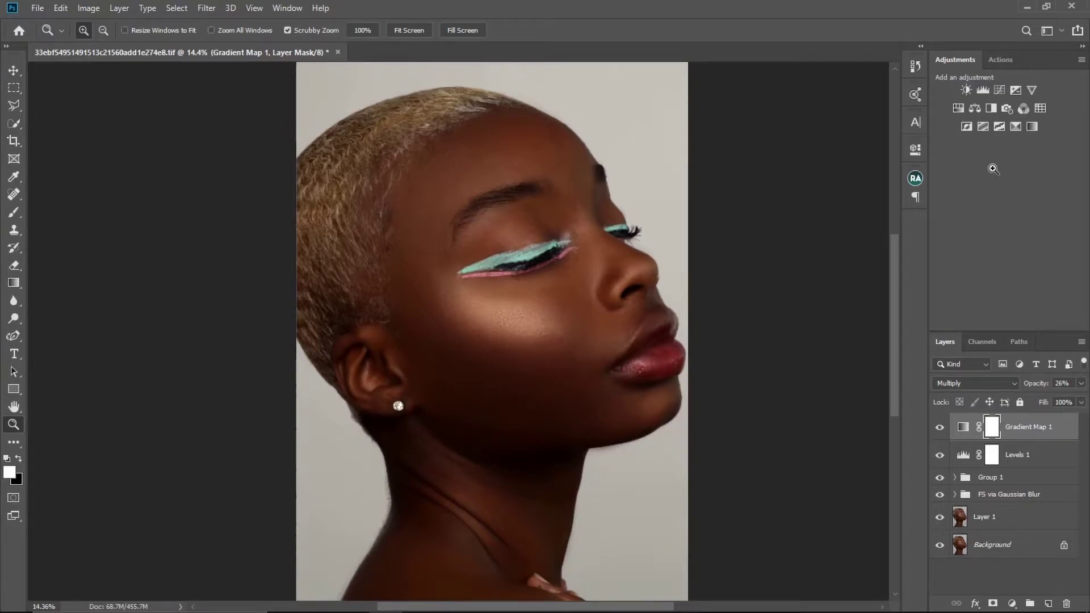
pyautogui.click(915, 149)
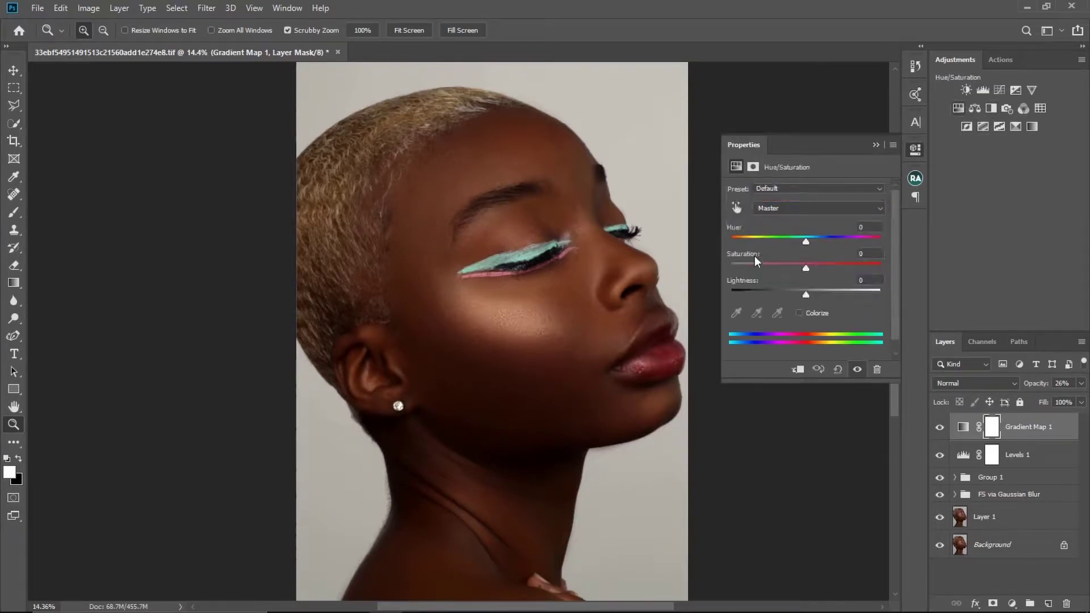
pyautogui.click(806, 267)
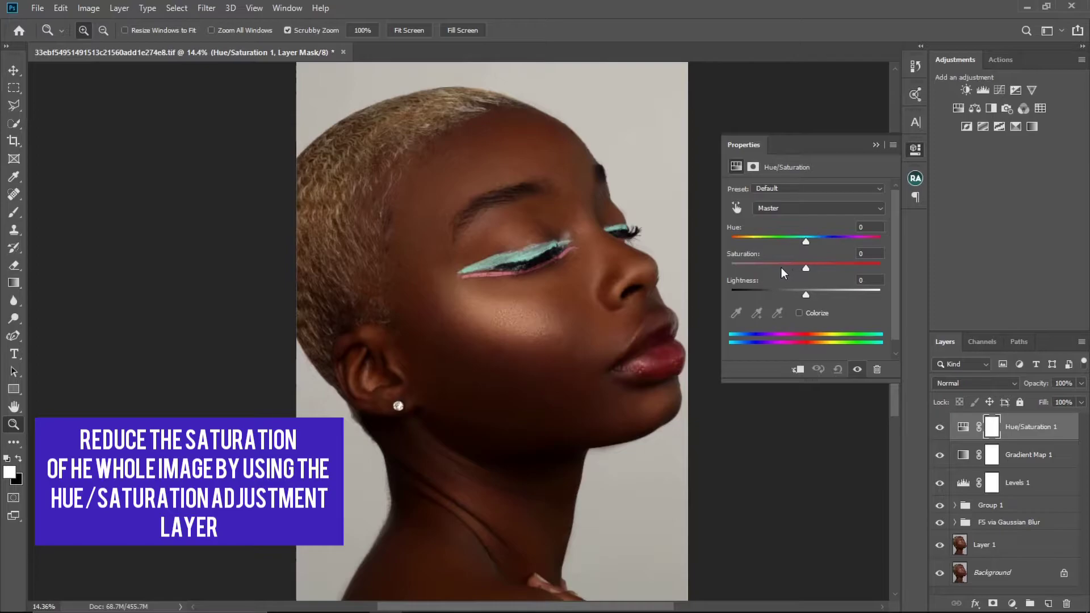
pyautogui.click(793, 268)
pyautogui.moveTo(792, 269); pyautogui.dragTo(782, 270)
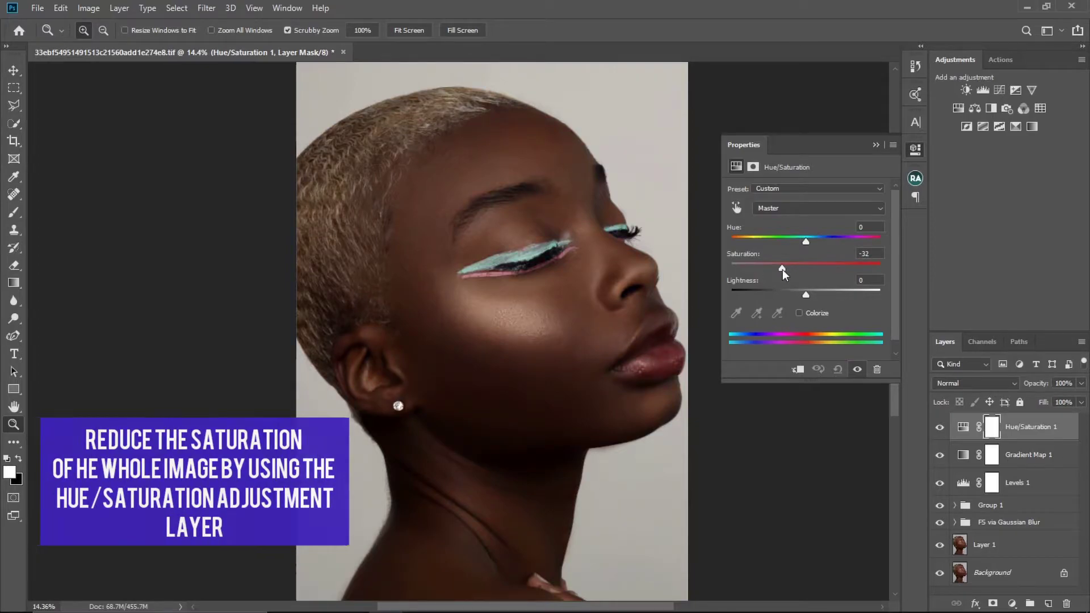
pyautogui.moveTo(772, 270); pyautogui.dragTo(791, 269)
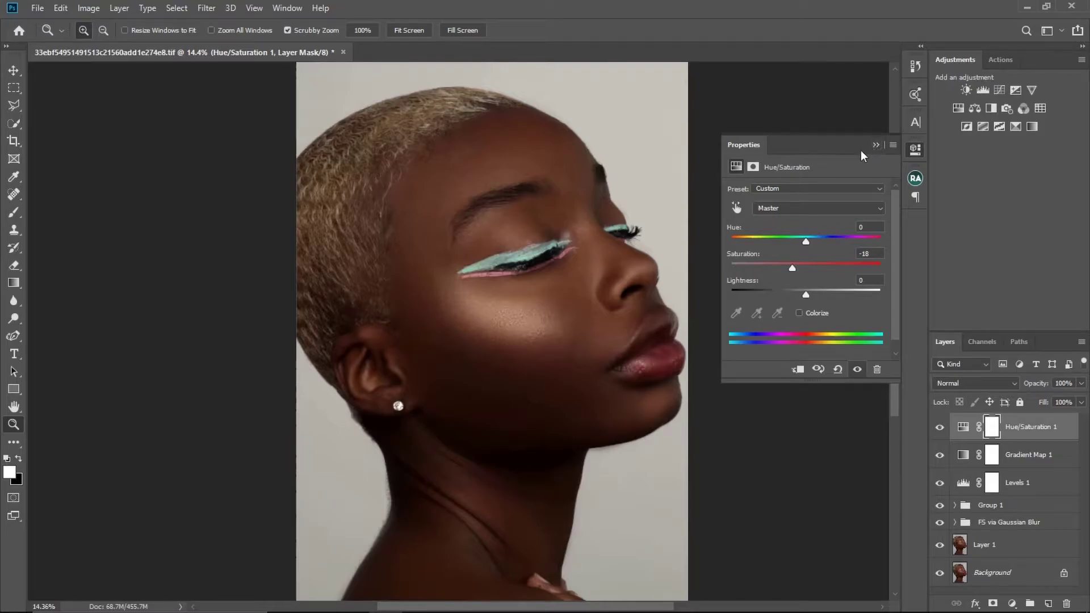
pyautogui.click(876, 145)
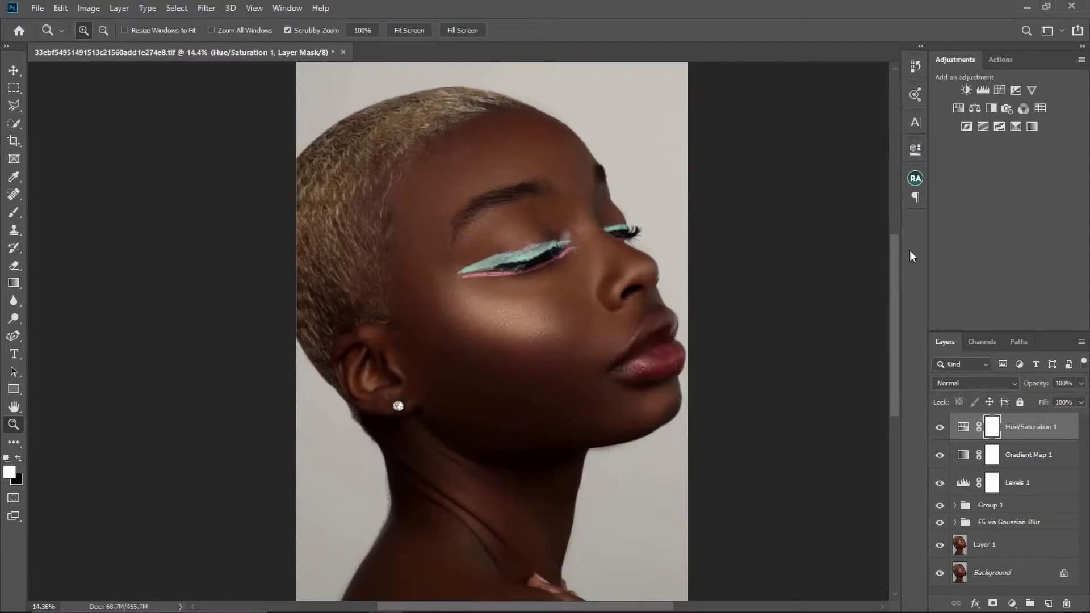
# Compare the portrait with and without the Hue/Saturation 1 adjustment.
pyautogui.click(940, 429)
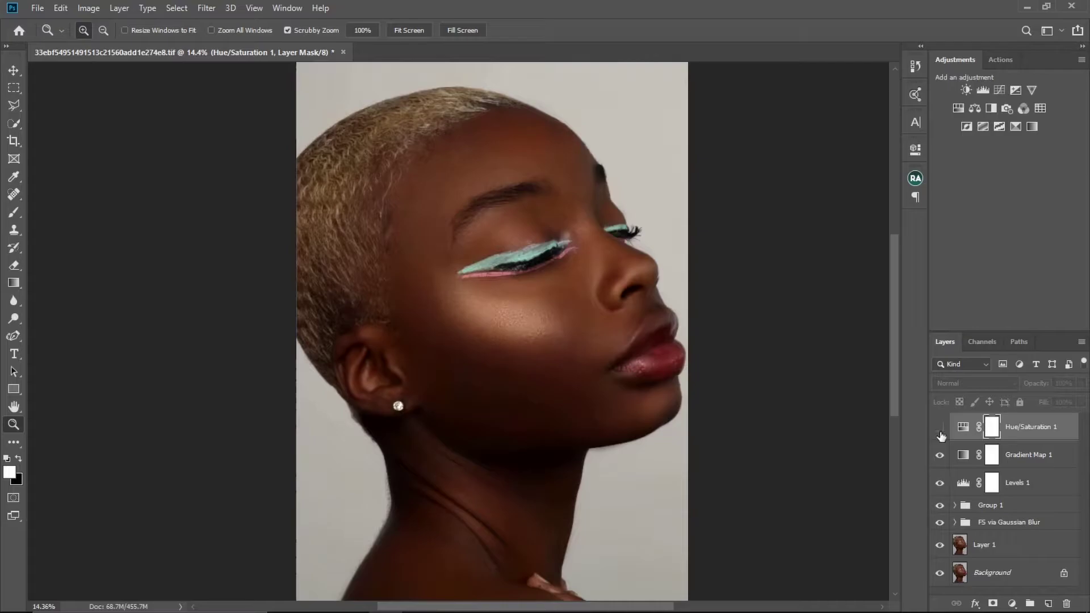
pyautogui.click(940, 431)
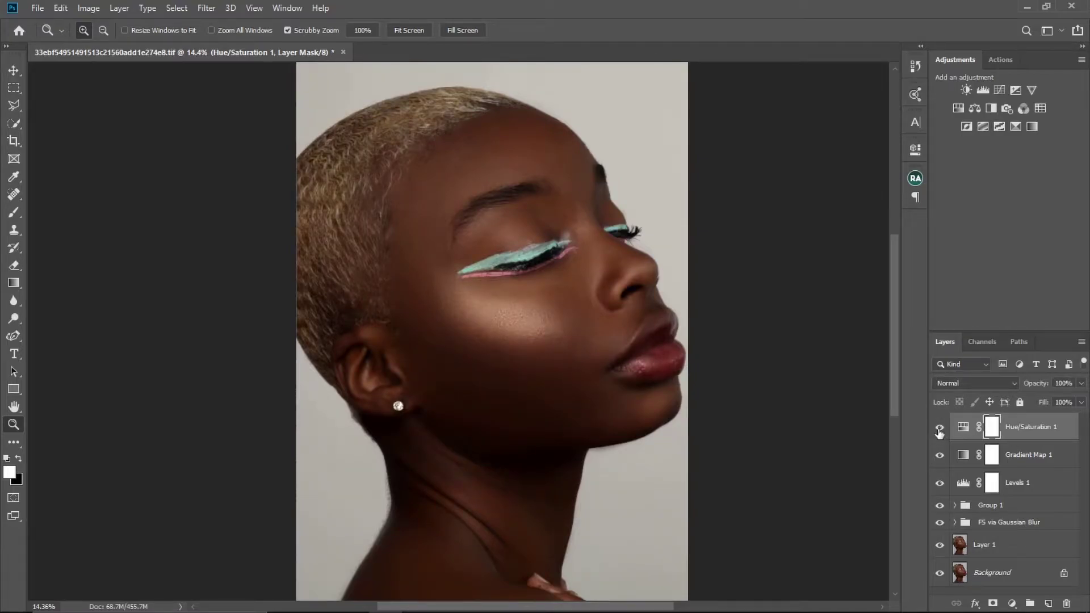
pyautogui.click(939, 430)
pyautogui.click(940, 430)
pyautogui.moveTo(539, 325); pyautogui.dragTo(609, 378)
pyautogui.moveTo(684, 382); pyautogui.dragTo(637, 372)
pyautogui.click(940, 432)
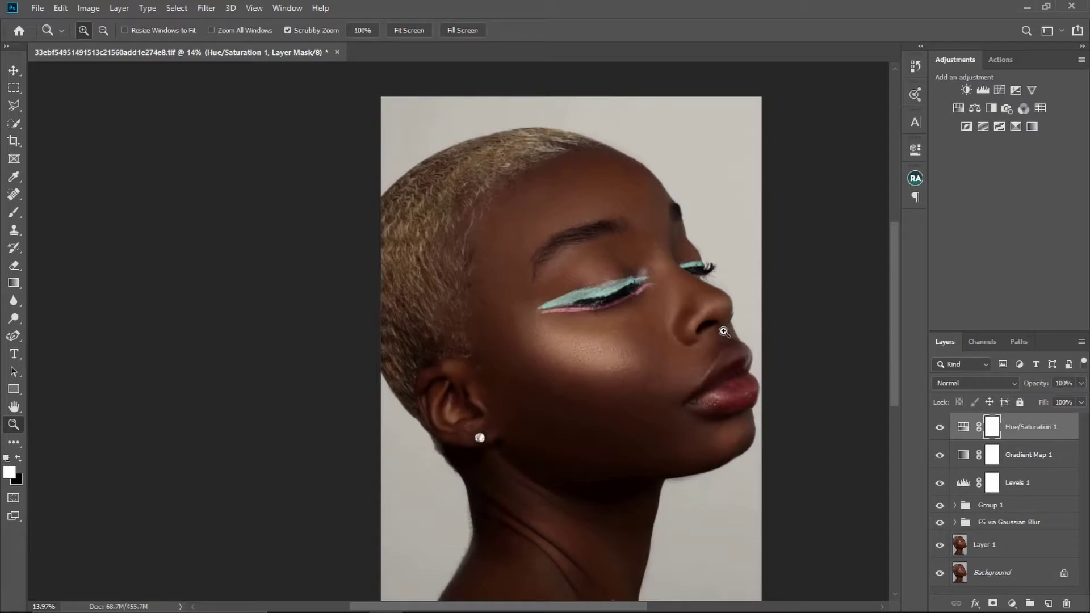
# Reopen the Hue/Saturation 1 adjustment and set the lightness of the Reds to -17.
pyautogui.click(965, 428)
pyautogui.doubleClick(965, 428)
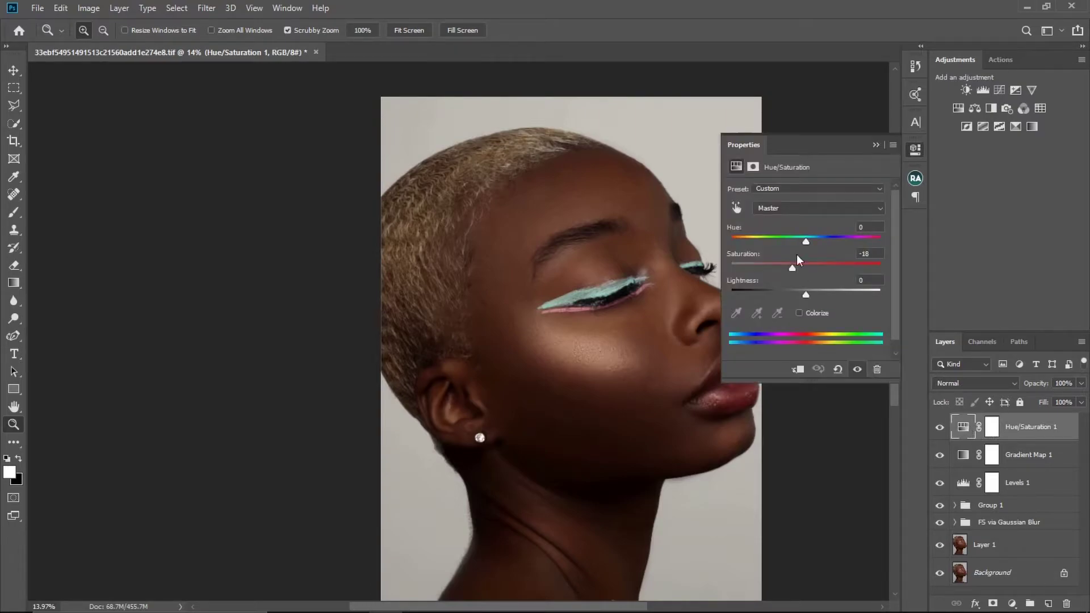
pyautogui.click(787, 210)
pyautogui.click(787, 223)
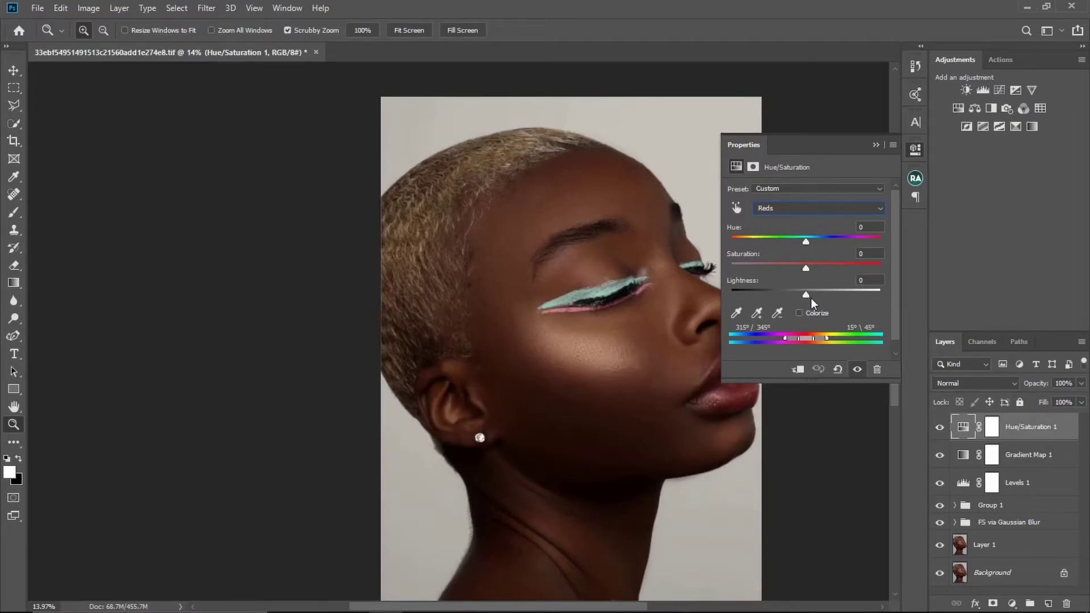
pyautogui.moveTo(805, 294)
pyautogui.mouseDown()
pyautogui.moveTo(744, 296)
pyautogui.moveTo(793, 299)
pyautogui.mouseUp()
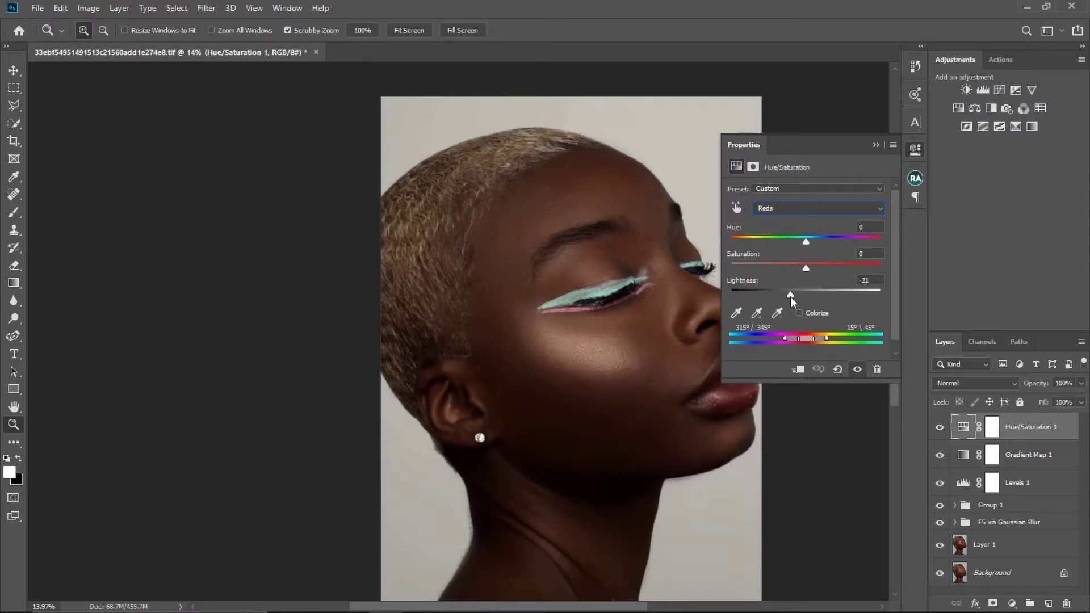
pyautogui.moveTo(794, 301); pyautogui.dragTo(794, 292)
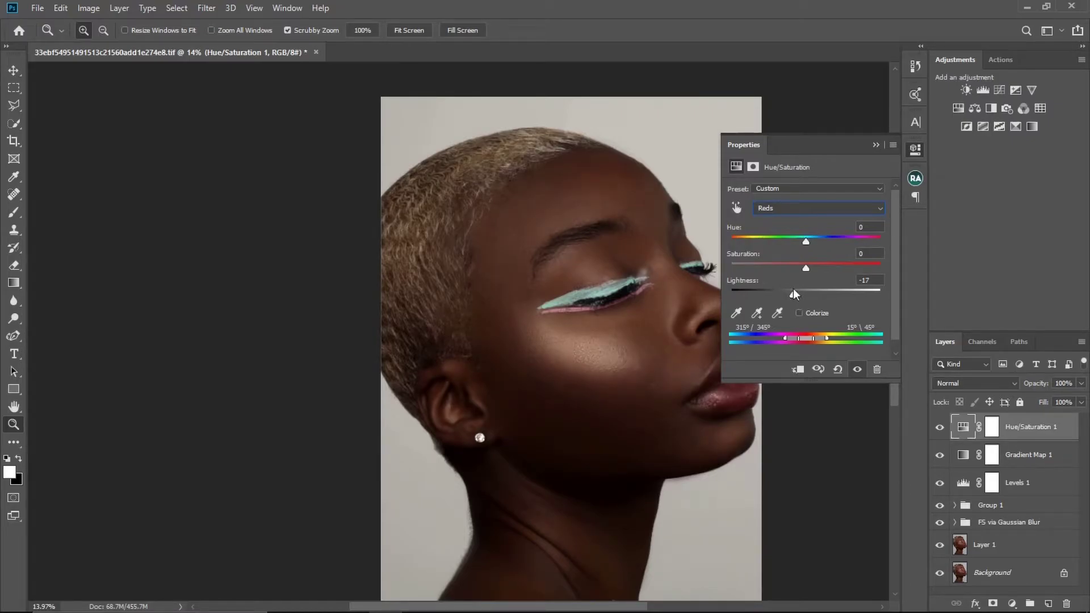
pyautogui.click(876, 145)
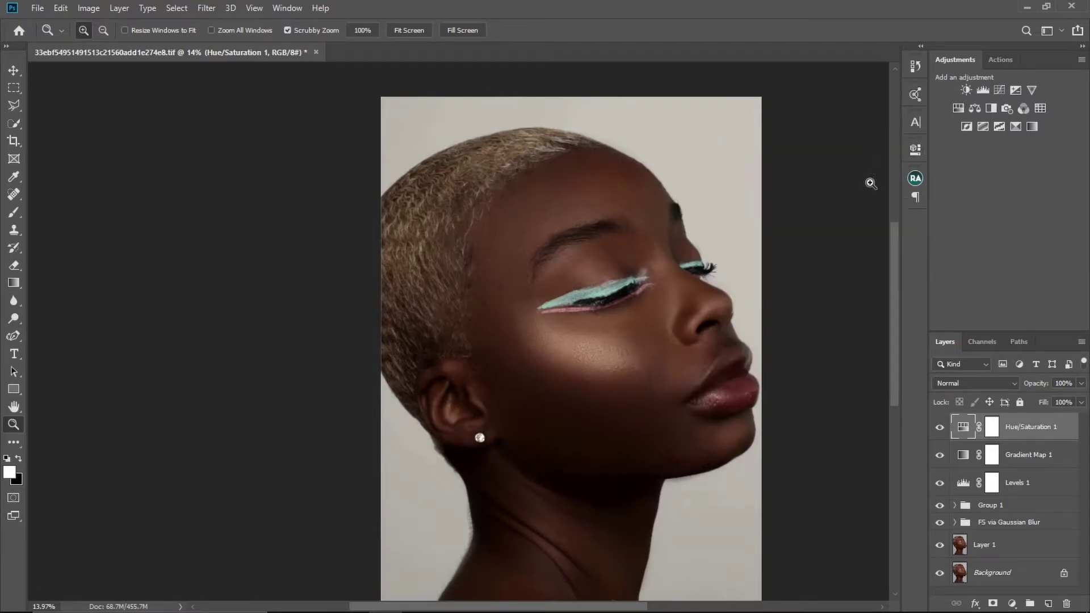
# Add a Photo Filter adjustment layer with Warming Filter (85) and reduce its density.
pyautogui.click(1007, 108)
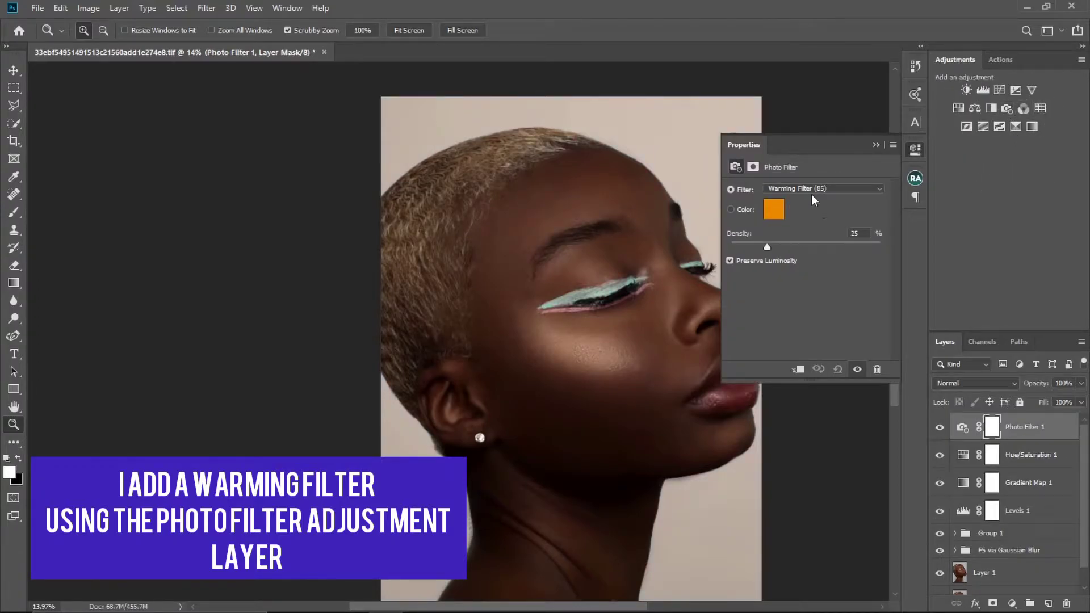
pyautogui.moveTo(768, 247); pyautogui.dragTo(739, 253)
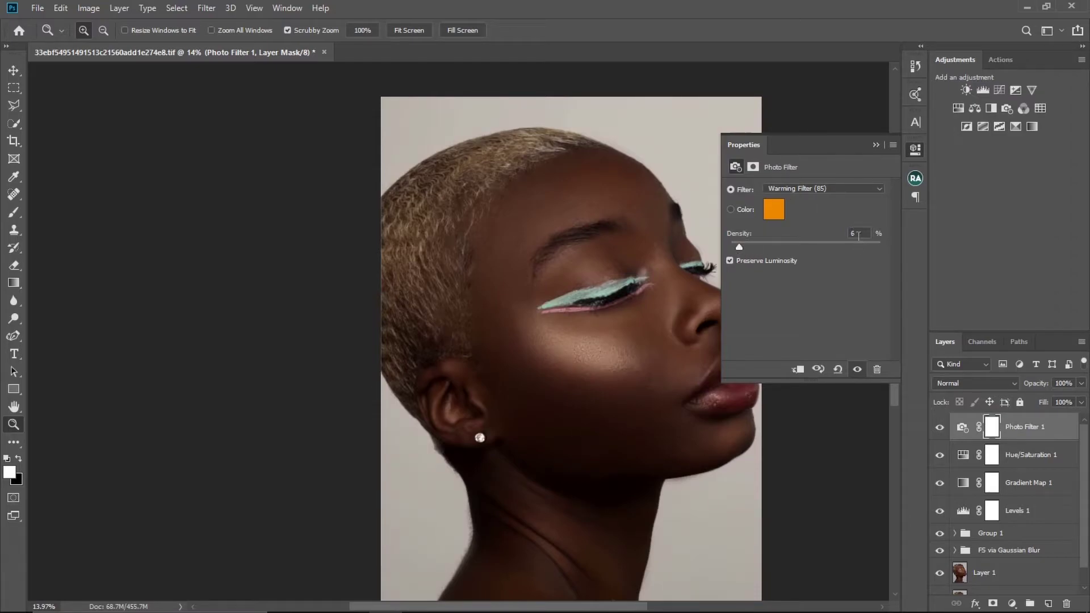
pyautogui.click(856, 234)
pyautogui.press('BackSpace')
pyautogui.click(876, 146)
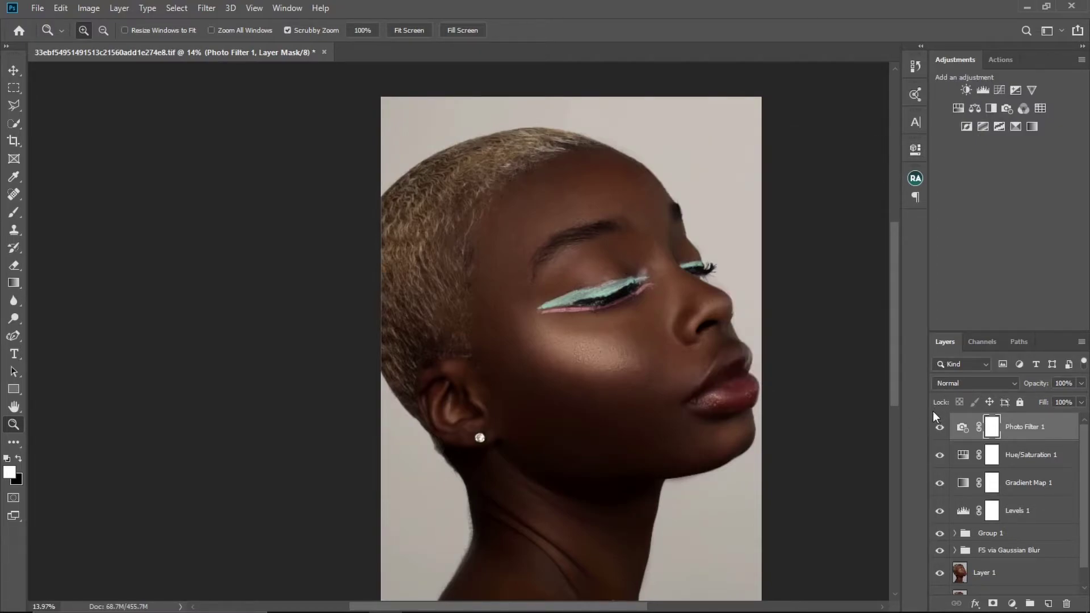
# Add a Selective Color adjustment layer and, for the Yellows, set black to -33% and lower cyan slightly.
pyautogui.click(1016, 124)
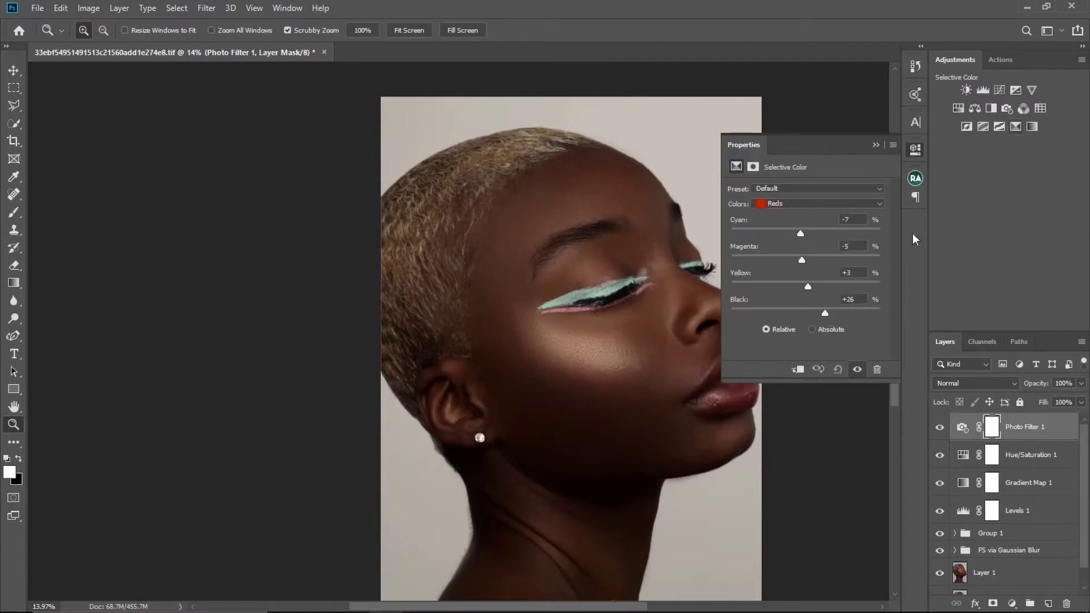
pyautogui.click(797, 203)
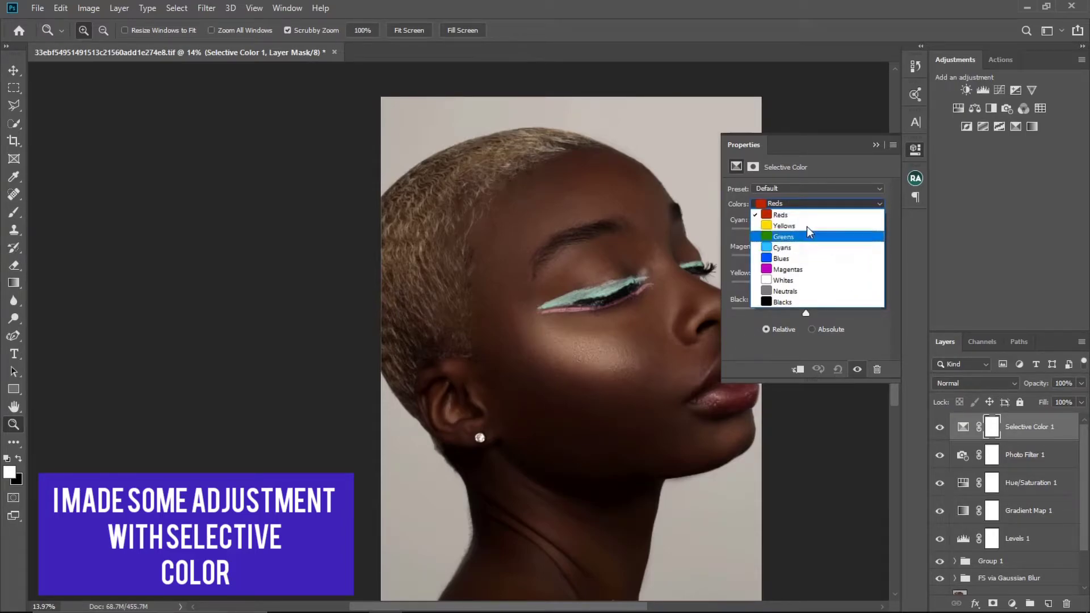
pyautogui.click(806, 226)
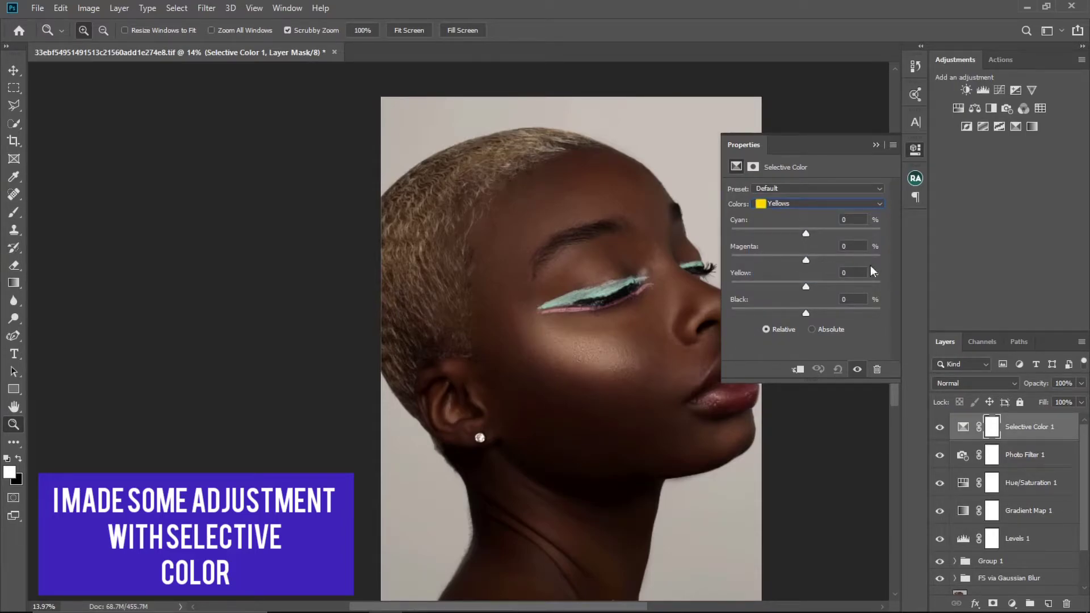
pyautogui.moveTo(805, 313); pyautogui.dragTo(775, 315)
pyautogui.moveTo(773, 315); pyautogui.dragTo(766, 315)
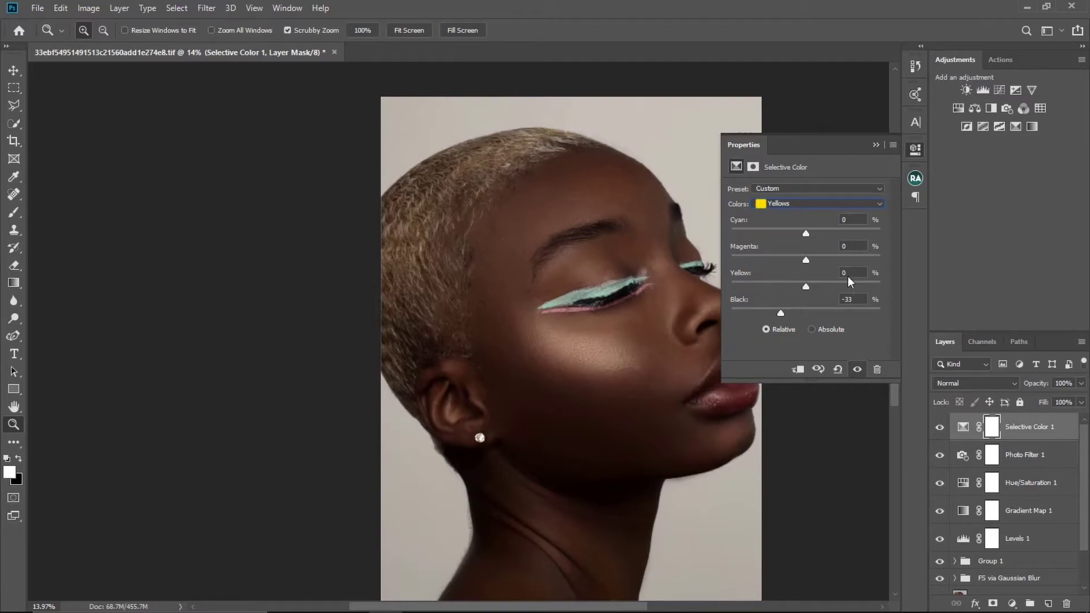
pyautogui.moveTo(806, 233); pyautogui.dragTo(802, 234)
# Fine-tune cyan and magenta and raise yellow and black for the Selective Color Reds, and compare the portrait with and without the adjustment.
pyautogui.click(786, 204)
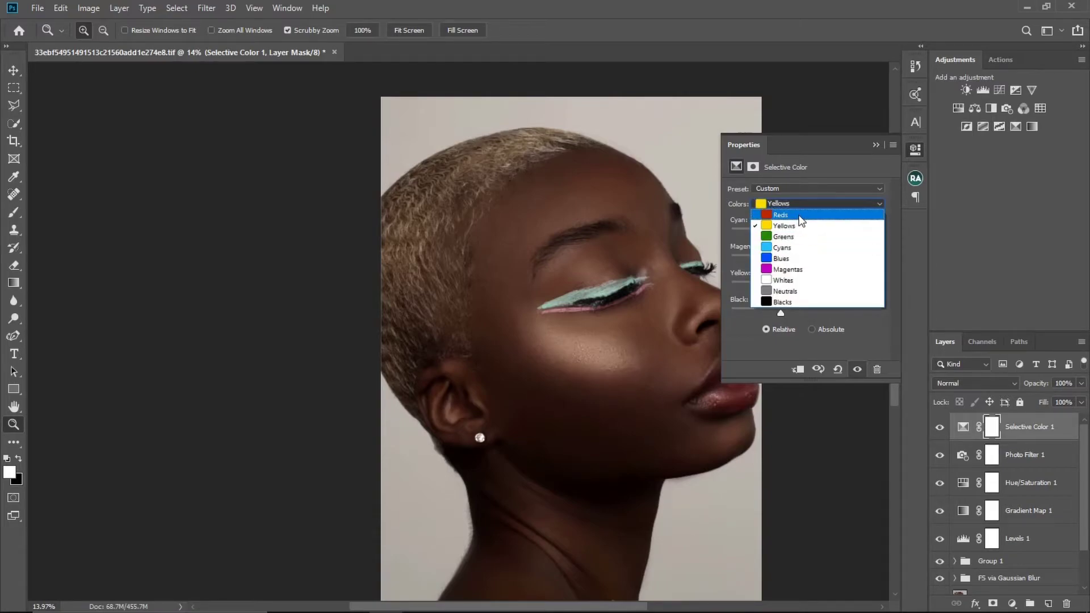
pyautogui.click(790, 197)
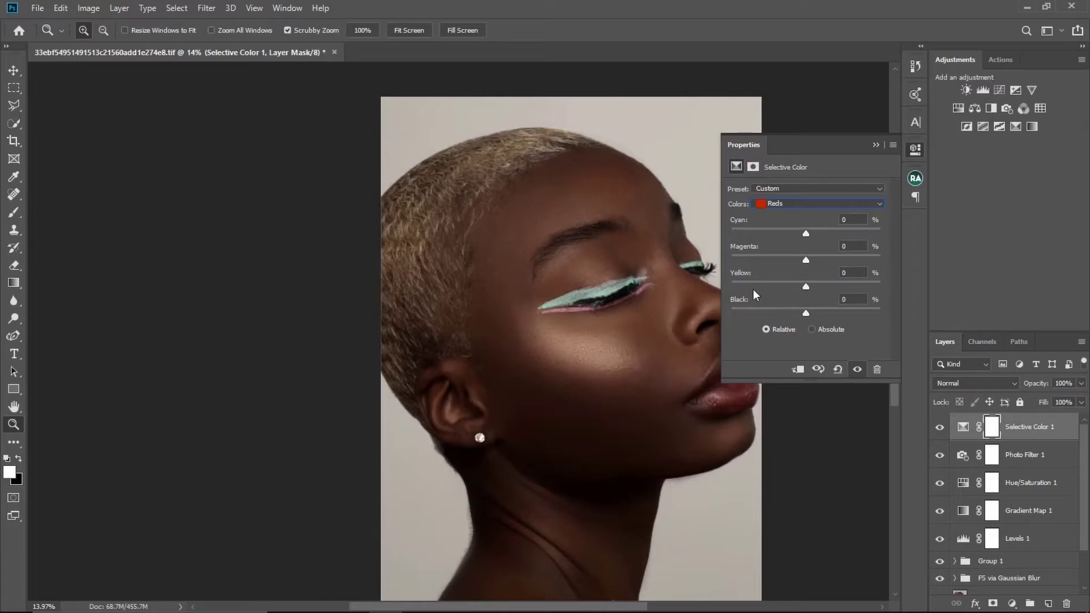
pyautogui.moveTo(805, 234); pyautogui.dragTo(804, 235)
pyautogui.moveTo(802, 260)
pyautogui.mouseDown()
pyautogui.moveTo(826, 261)
pyautogui.moveTo(792, 264)
pyautogui.moveTo(804, 267)
pyautogui.mouseUp()
pyautogui.moveTo(805, 287); pyautogui.dragTo(810, 286)
pyautogui.moveTo(807, 313); pyautogui.dragTo(822, 315)
pyautogui.click(875, 145)
pyautogui.click(941, 429)
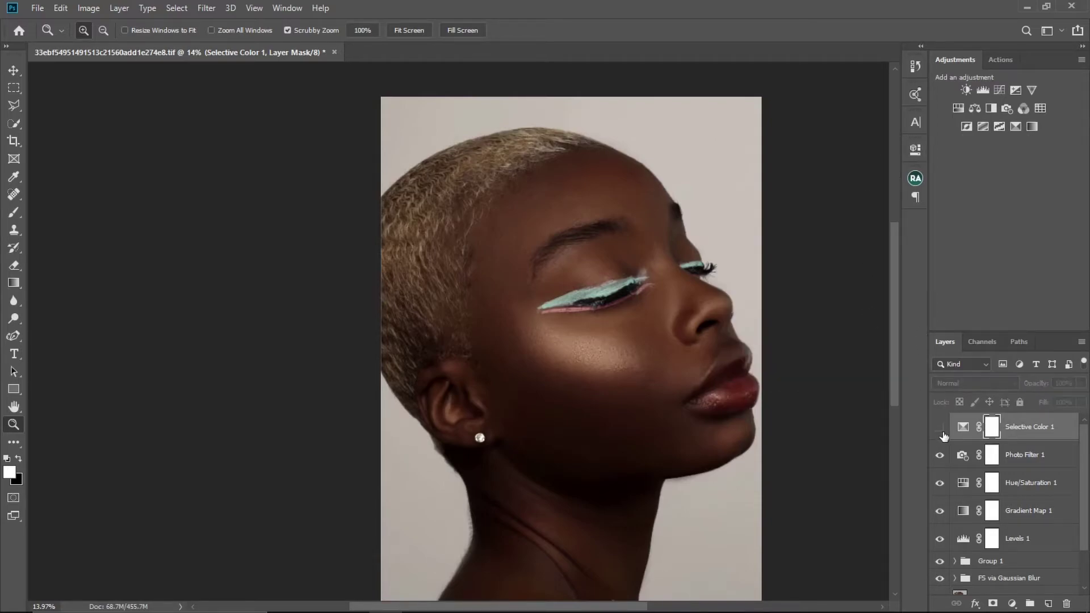
pyautogui.click(940, 430)
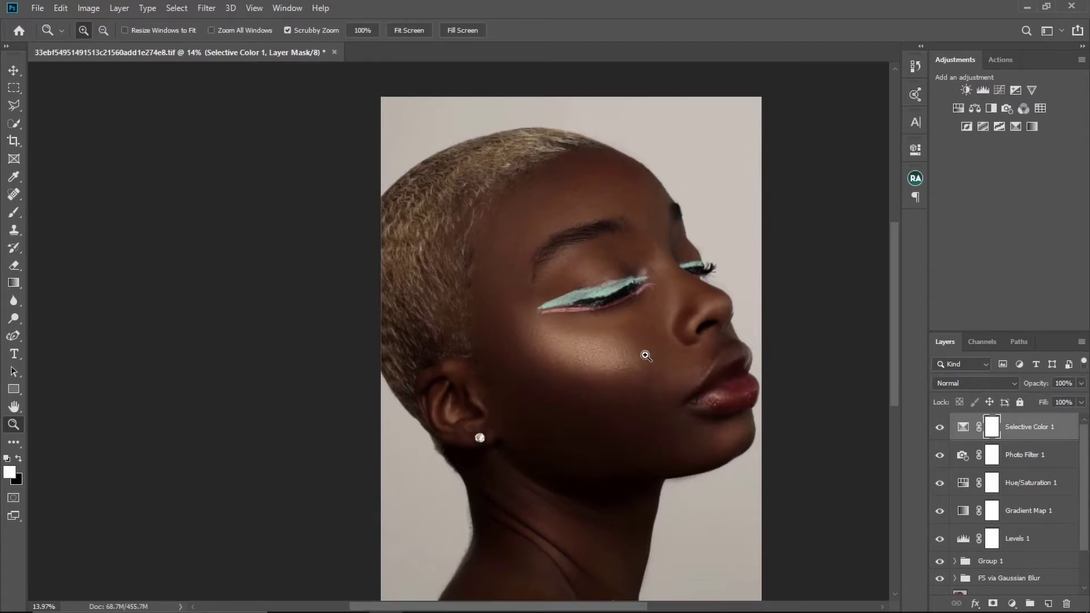
# Add a second Hue/Saturation adjustment layer and lower the saturation and lightness of its Reds.
pyautogui.moveTo(647, 346)
pyautogui.mouseDown()
pyautogui.moveTo(672, 365)
pyautogui.moveTo(647, 352)
pyautogui.mouseUp()
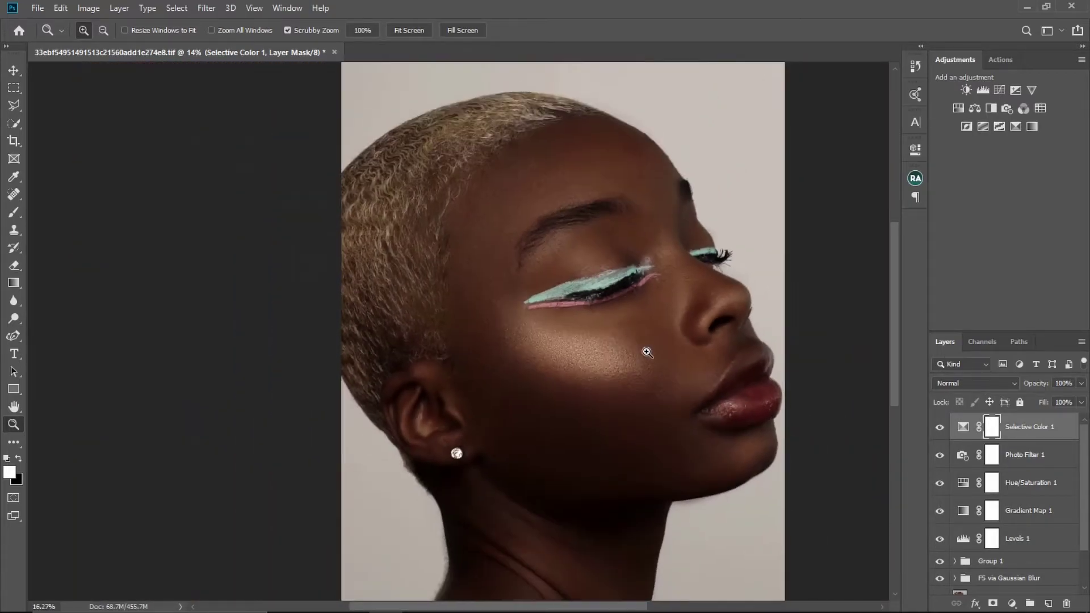
pyautogui.moveTo(654, 401)
pyautogui.mouseDown()
pyautogui.moveTo(666, 403)
pyautogui.moveTo(656, 399)
pyautogui.mouseUp()
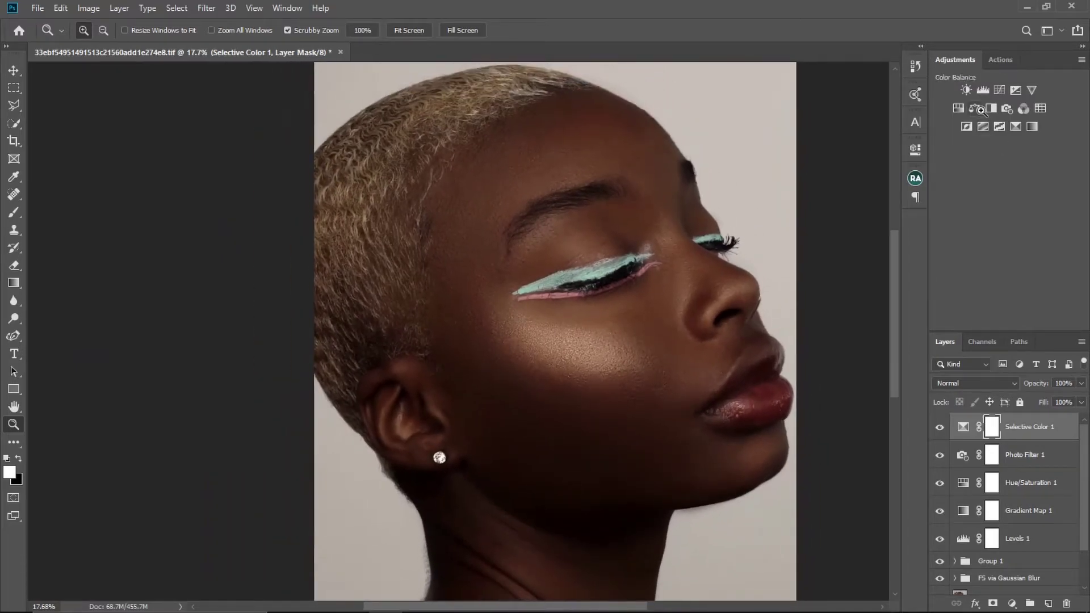
pyautogui.click(958, 108)
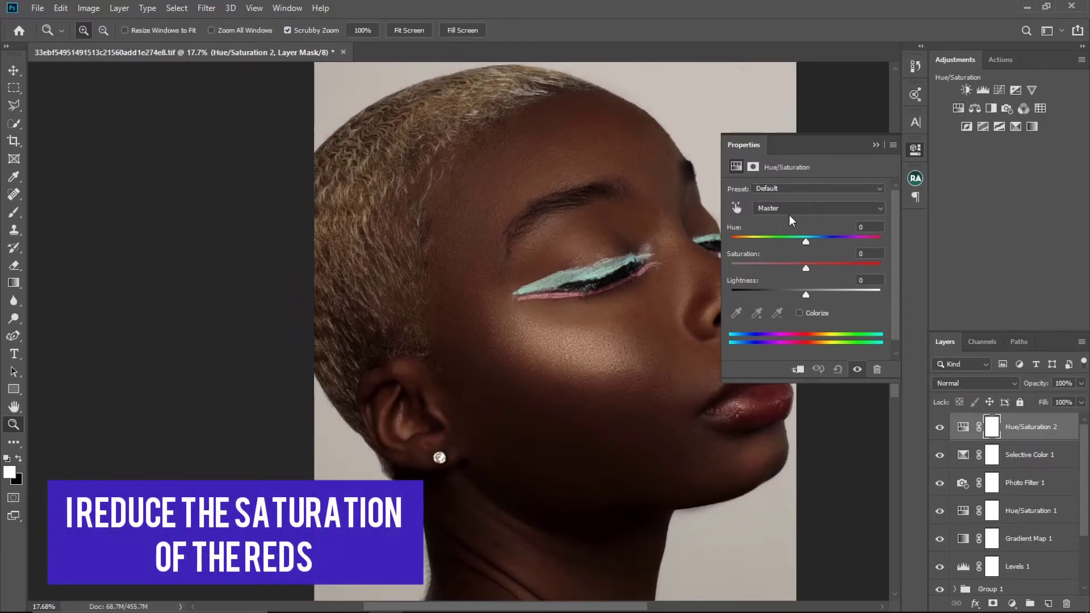
pyautogui.click(793, 210)
pyautogui.click(793, 229)
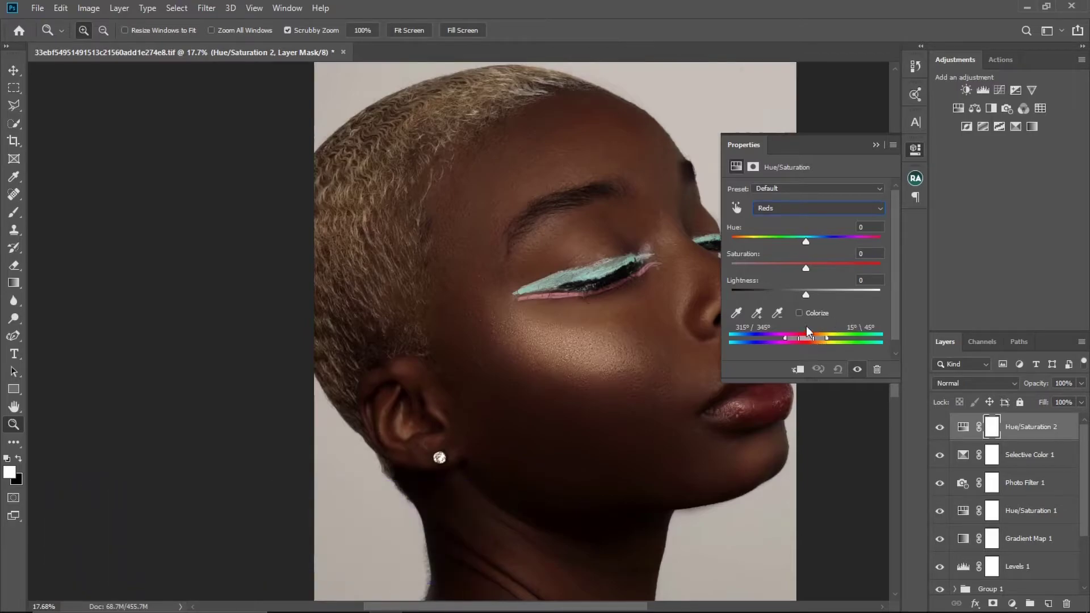
pyautogui.moveTo(805, 268); pyautogui.dragTo(793, 269)
pyautogui.moveTo(797, 268); pyautogui.dragTo(794, 269)
pyautogui.moveTo(805, 294); pyautogui.dragTo(795, 296)
pyautogui.click(875, 145)
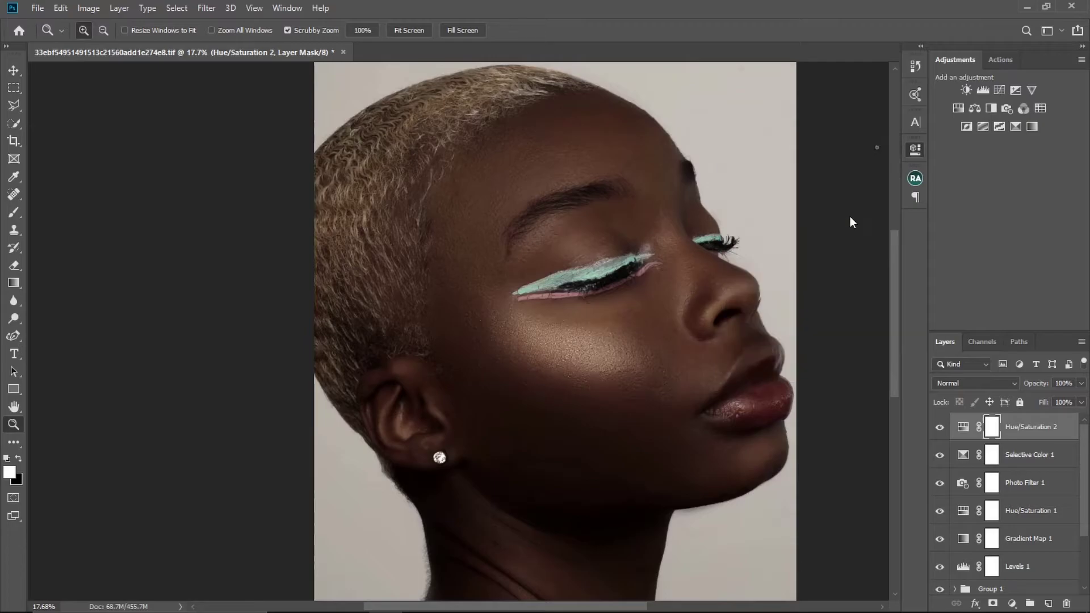
pyautogui.scroll(-3, 650, 317)
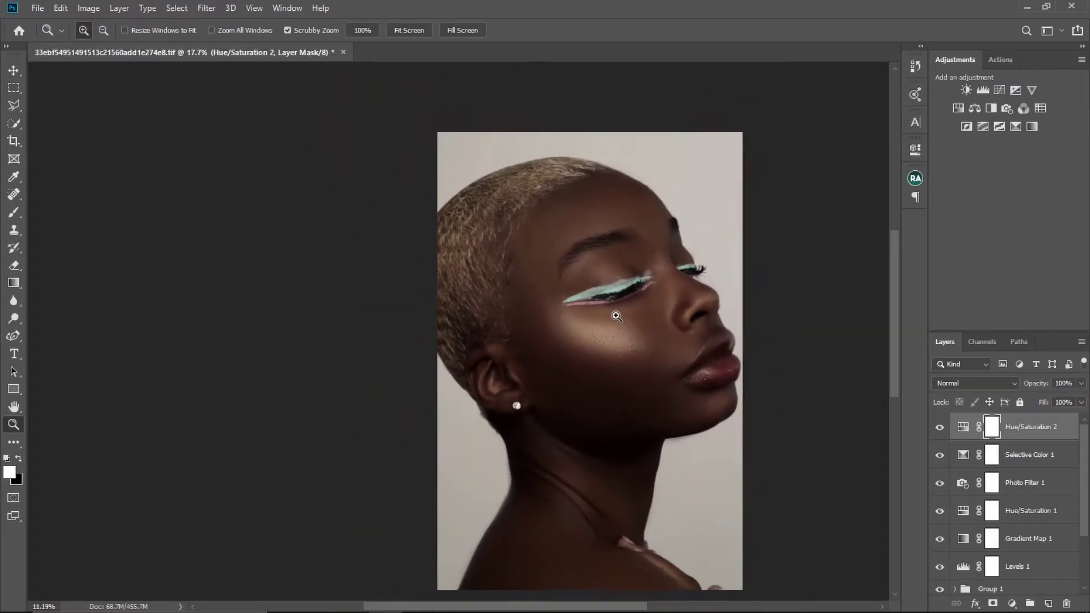
pyautogui.scroll(-2, 653, 326)
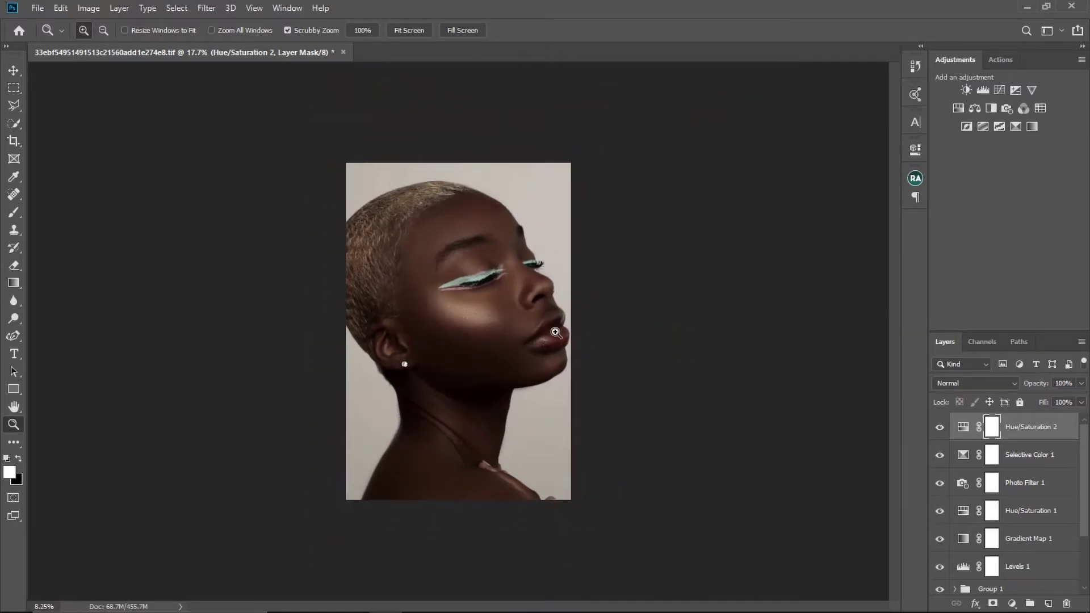
pyautogui.scroll(3, 590, 337)
pyautogui.scroll(-1, 594, 338)
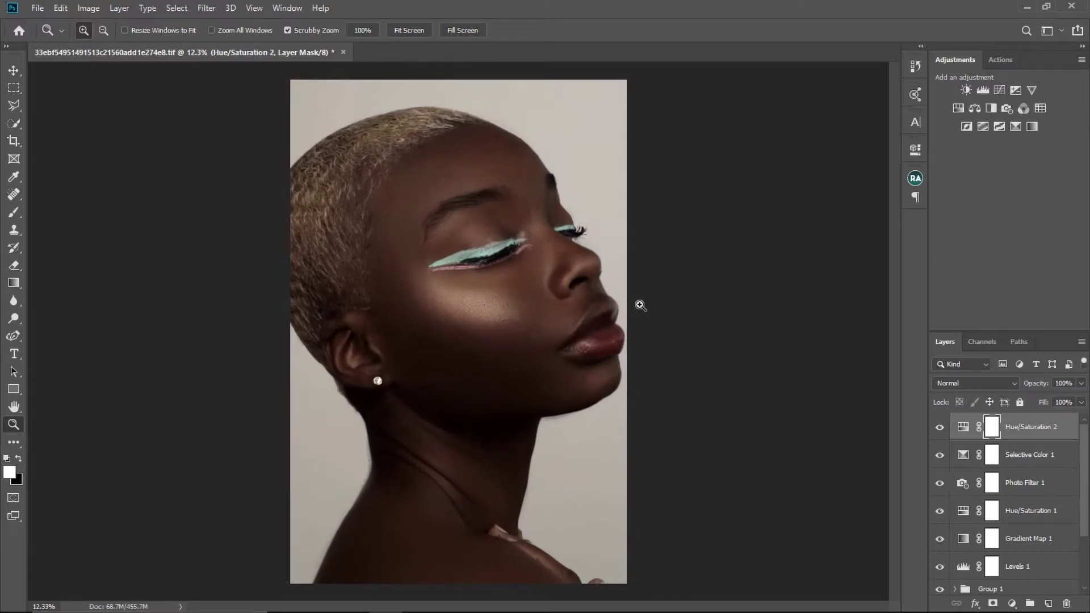
pyautogui.scroll(2, 545, 326)
pyautogui.scroll(-1, 551, 331)
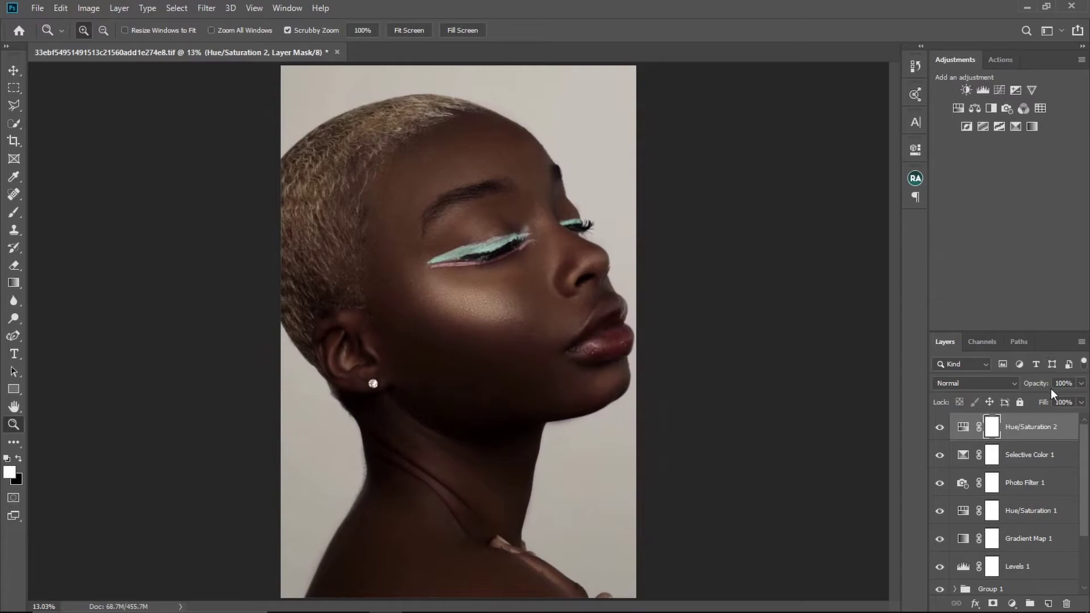
# Add a Black & White adjustment layer, reduce its opacity to 8%, and compare the portrait with and without it.
pyautogui.click(991, 108)
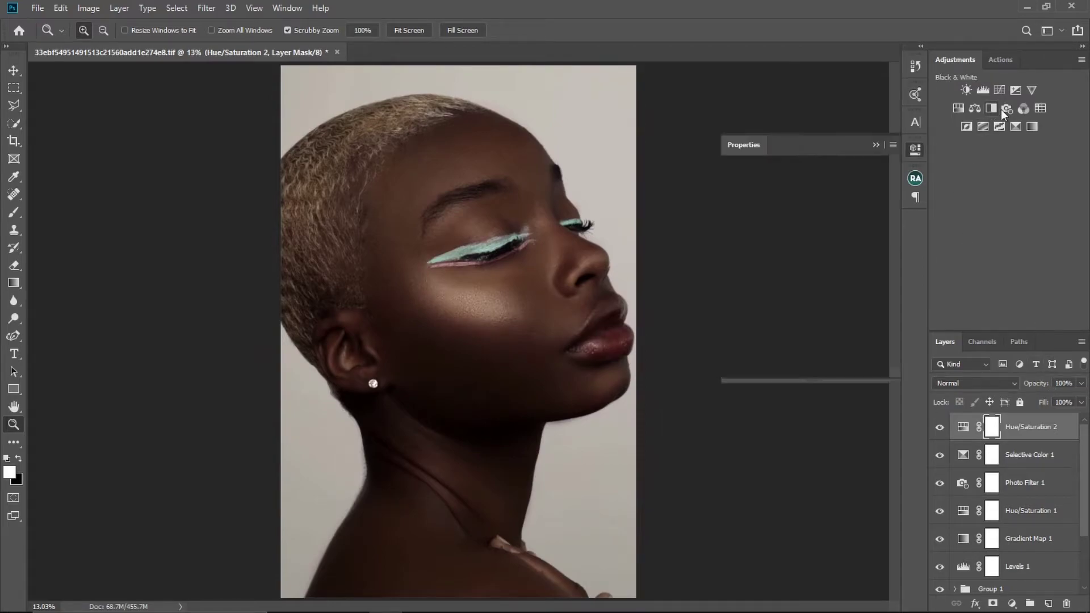
pyautogui.click(877, 146)
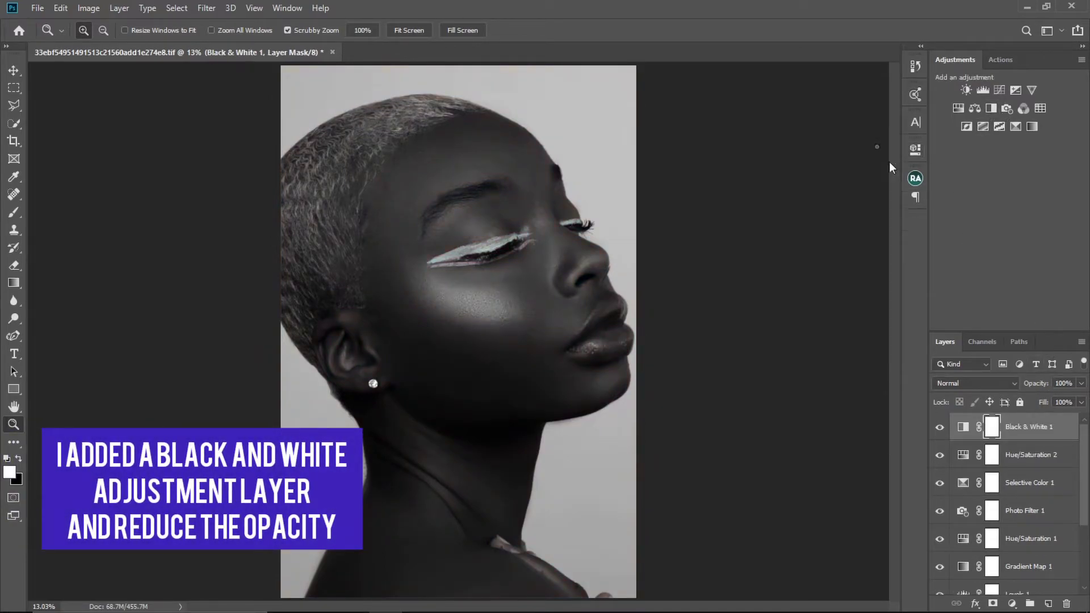
pyautogui.click(1081, 384)
pyautogui.moveTo(1083, 398); pyautogui.dragTo(1044, 399)
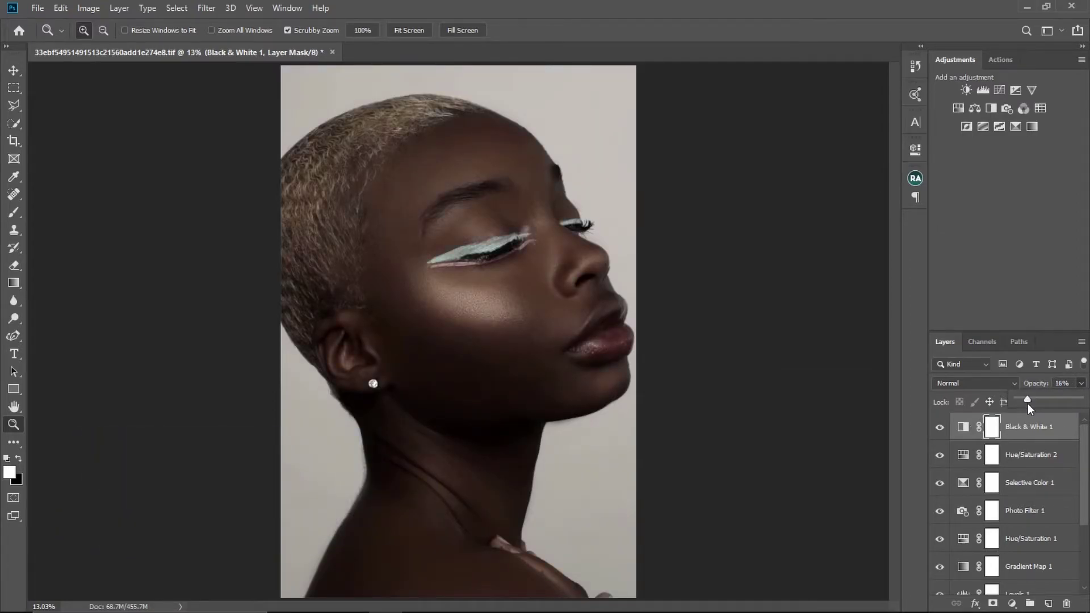
pyautogui.moveTo(1024, 404); pyautogui.dragTo(1022, 405)
pyautogui.click(938, 431)
pyautogui.click(938, 432)
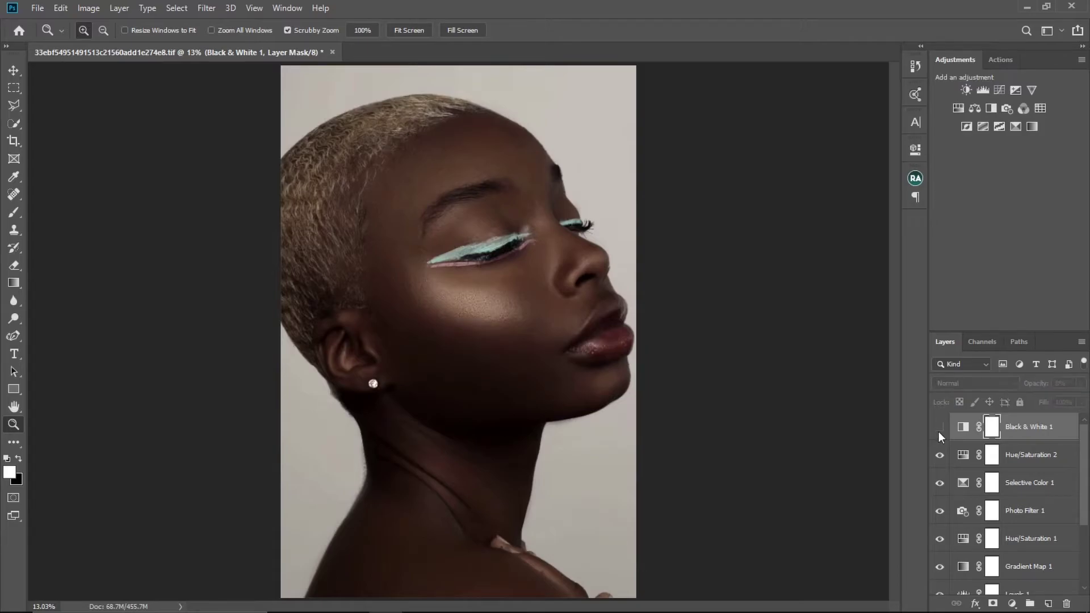
pyautogui.click(939, 427)
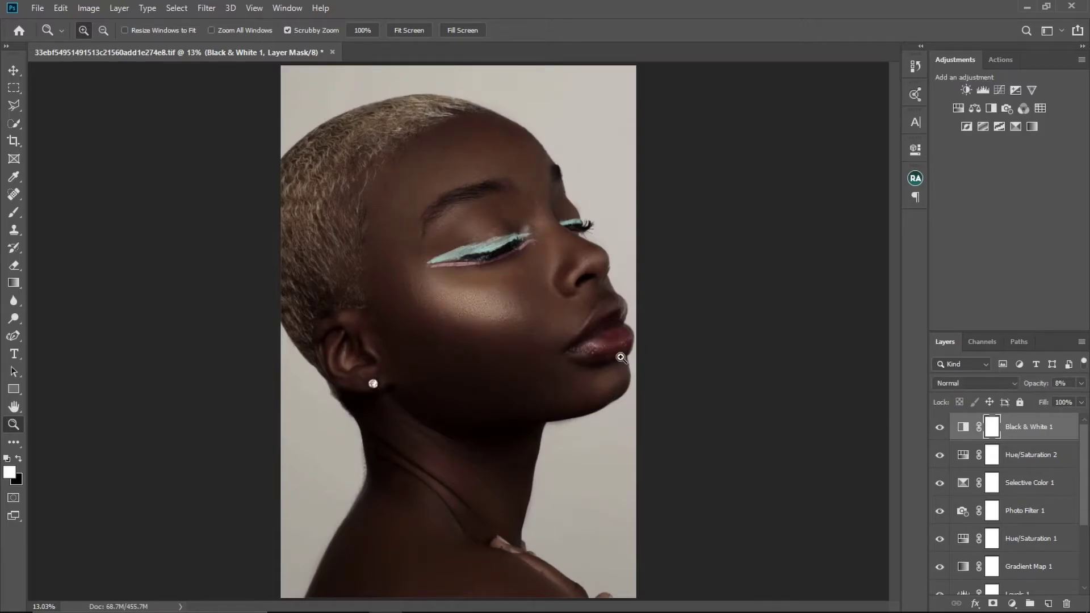
# Group all the color-grading adjustment layers from Black & White 1 down to Levels 1.
pyautogui.moveTo(507, 336); pyautogui.dragTo(556, 359)
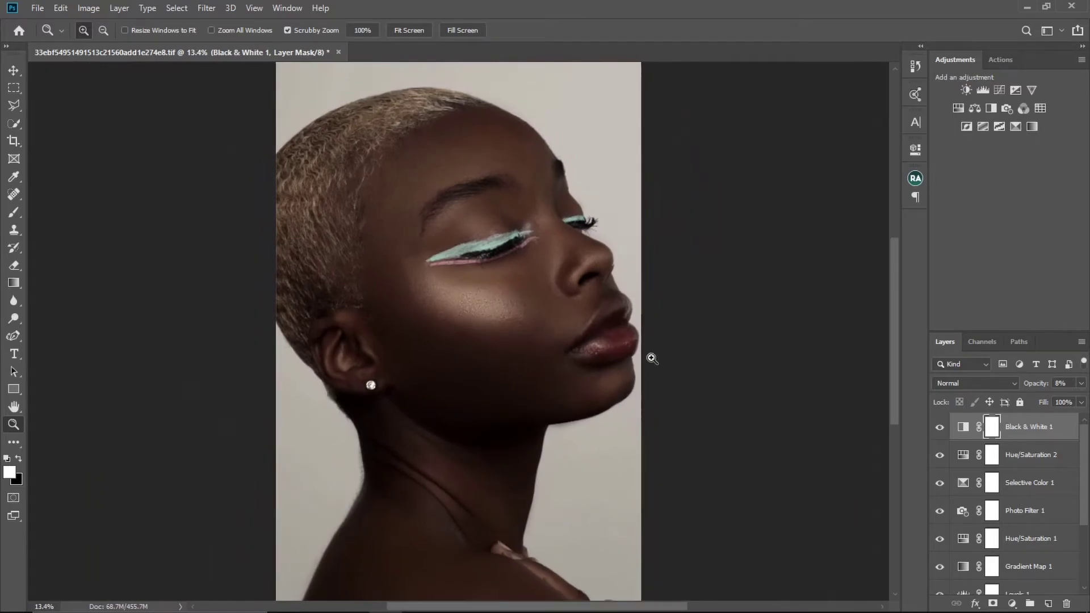
pyautogui.scroll(-3, 1079, 522)
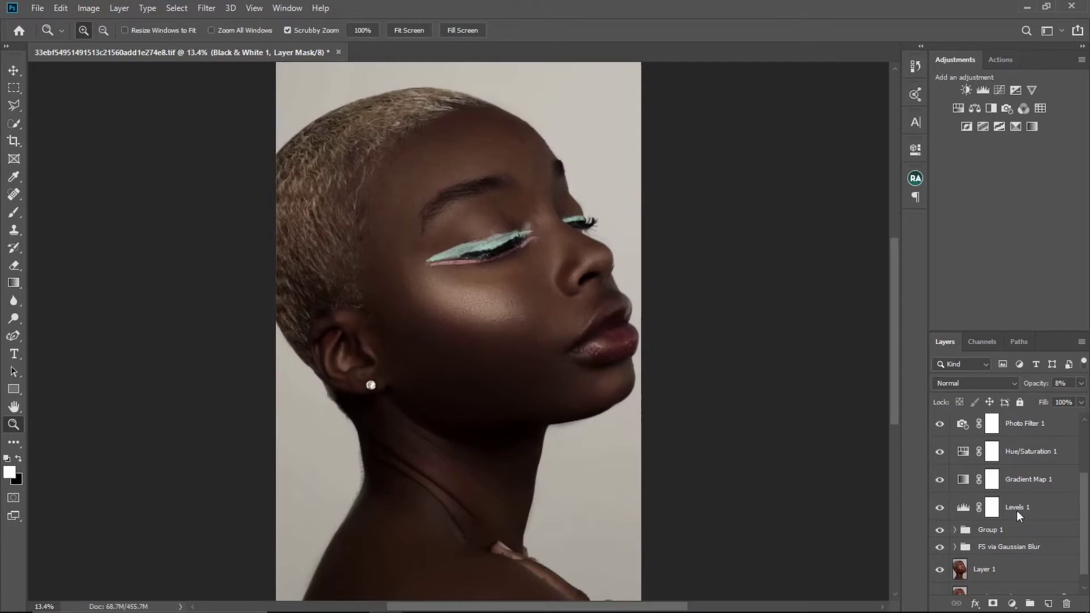
pyautogui.press('shift')
pyautogui.scroll(3, 1069, 422)
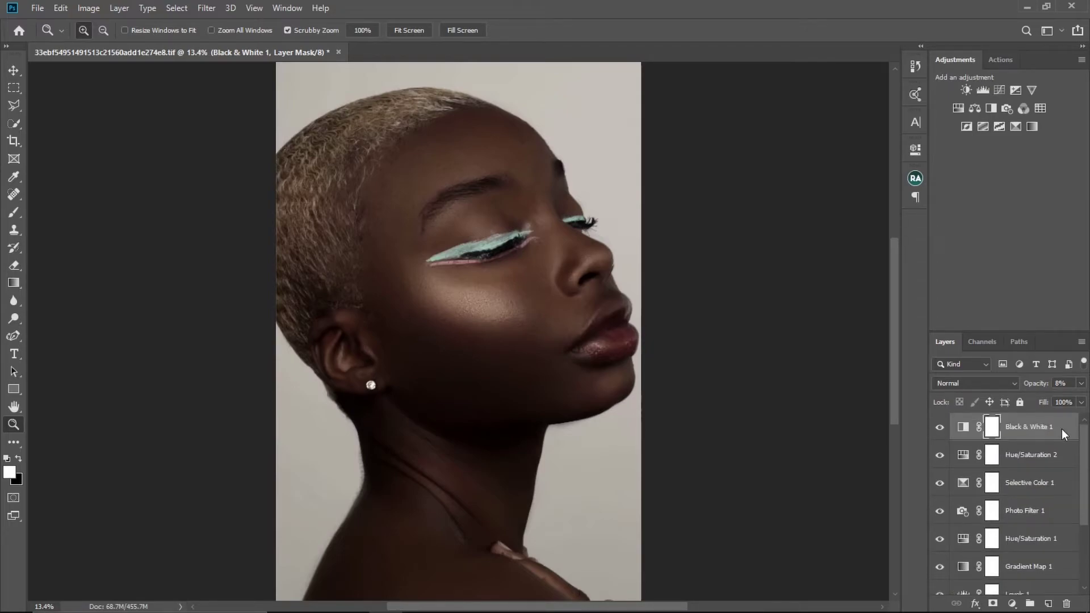
pyautogui.click(1062, 431)
pyautogui.moveTo(1082, 453); pyautogui.dragTo(1083, 497)
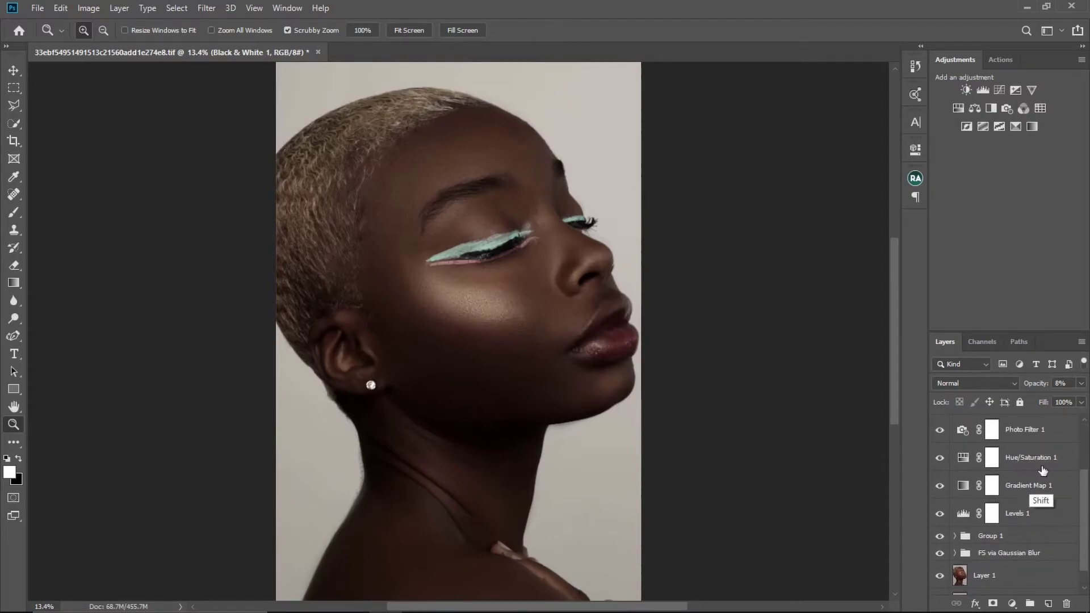
pyautogui.keyDown('shift'); pyautogui.click(1038, 516); pyautogui.keyUp('shift')
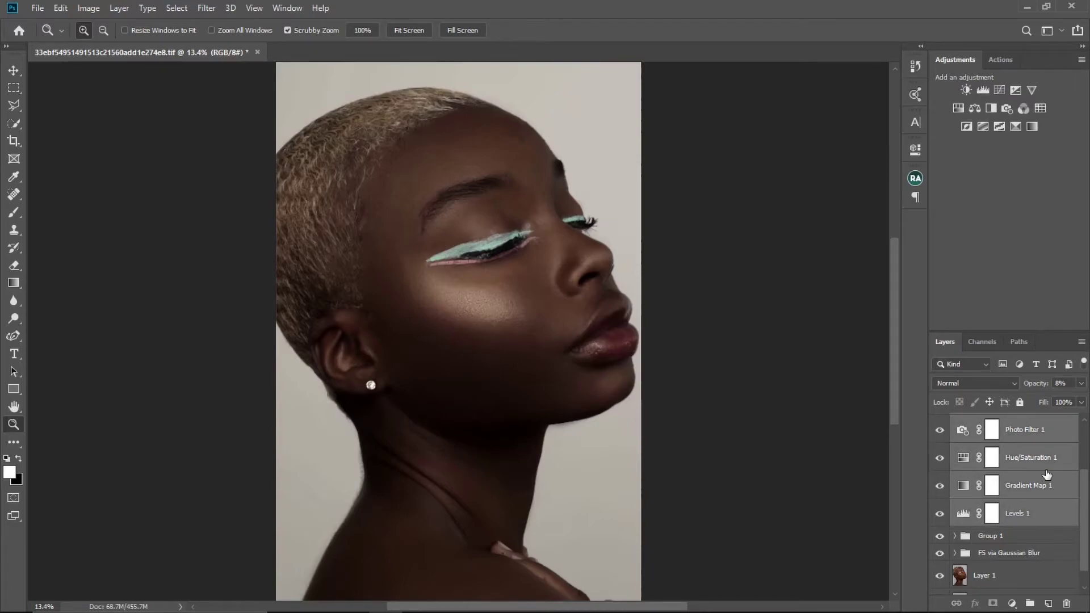
pyautogui.hotkey('ctrl', 'g')
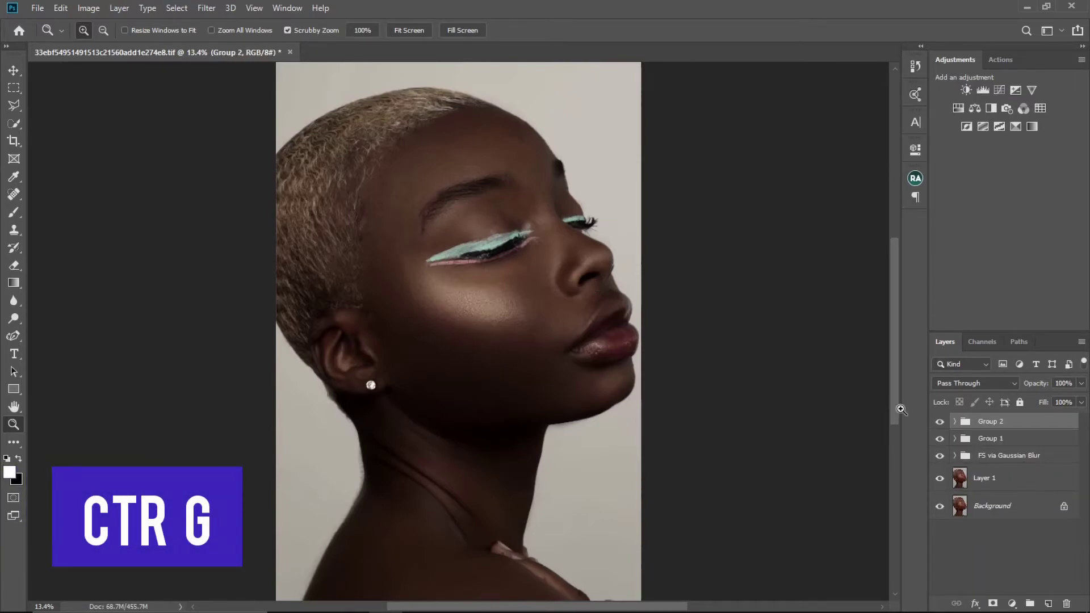
# Compare the portrait with and without the color-grading group, examining the face up close.
pyautogui.click(939, 423)
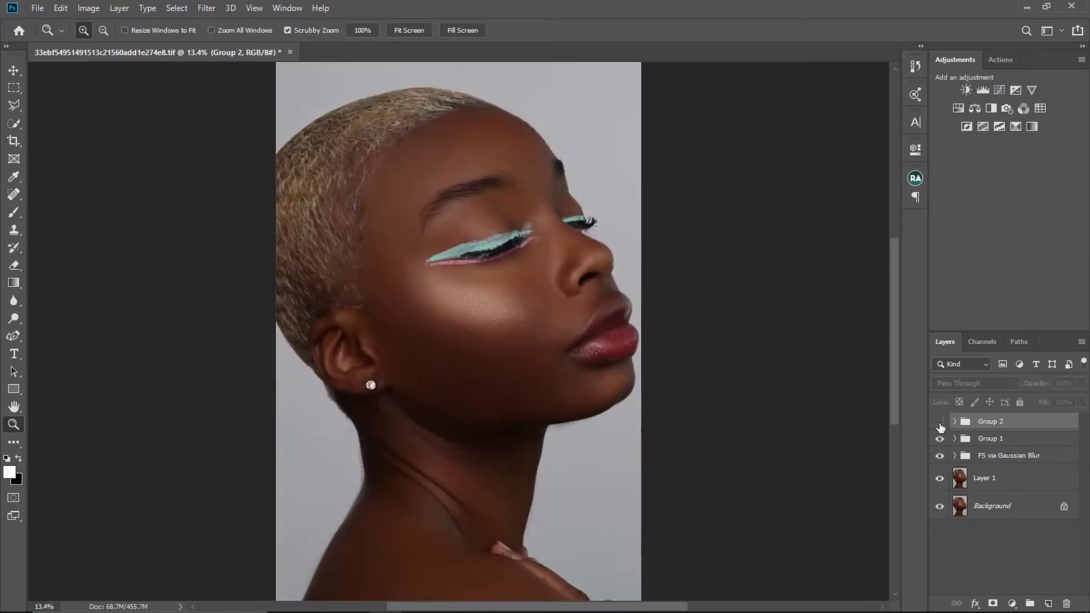
pyautogui.click(940, 423)
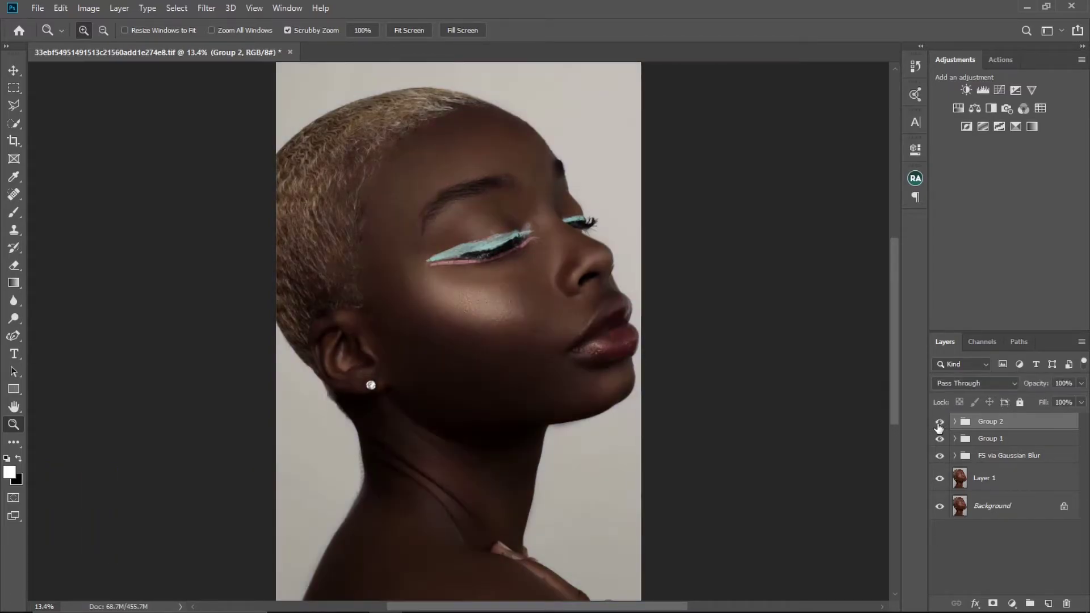
pyautogui.moveTo(610, 331); pyautogui.dragTo(618, 333)
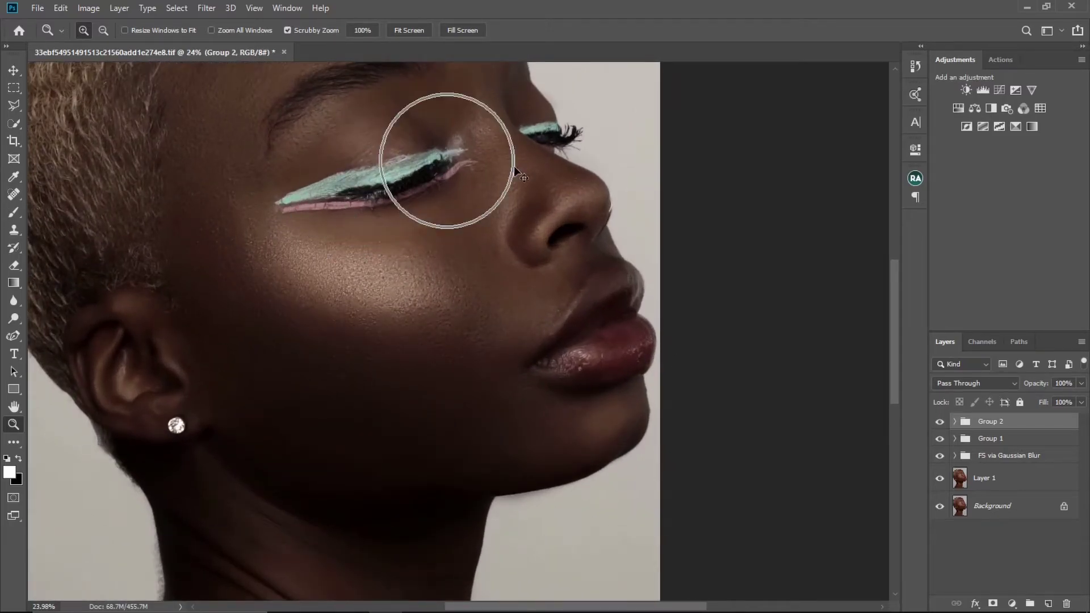
pyautogui.click(940, 423)
pyautogui.click(940, 424)
pyautogui.click(940, 424)
pyautogui.click(940, 424)
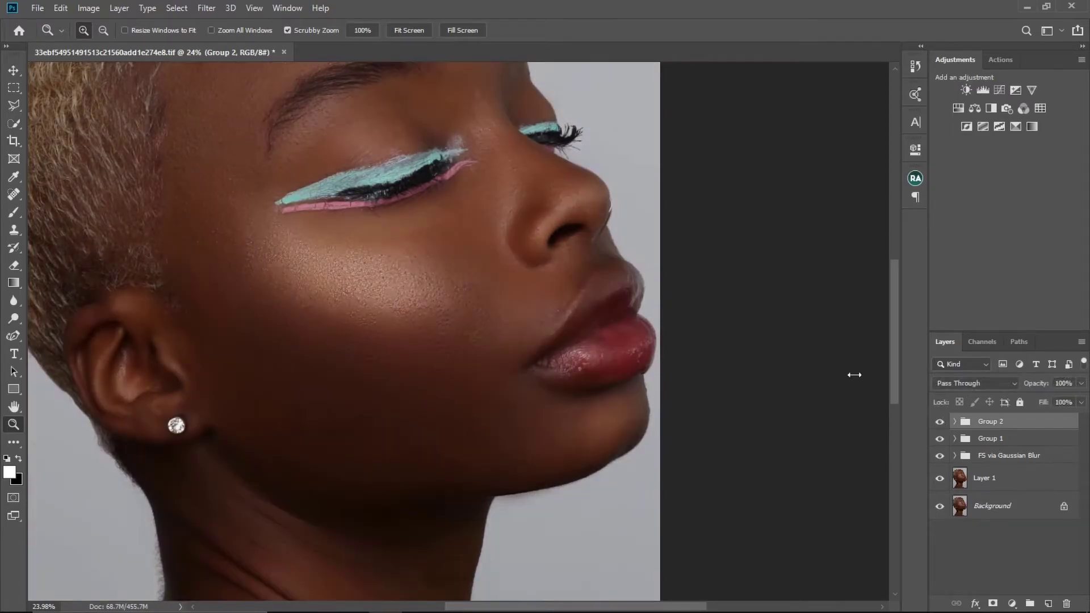
pyautogui.moveTo(638, 343); pyautogui.dragTo(563, 320)
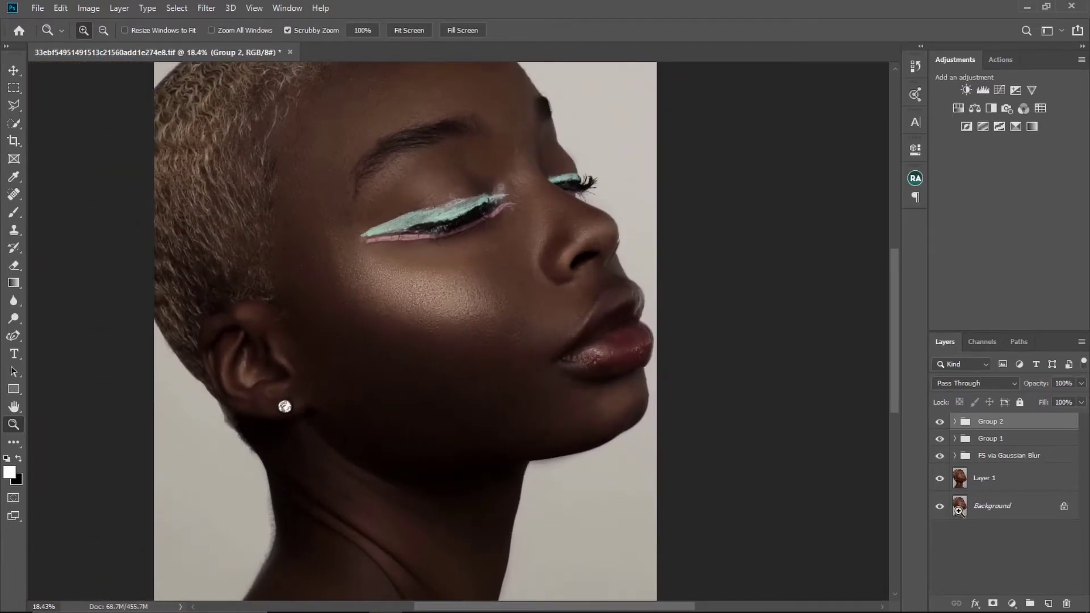
# Add a layer mask to Group 2 and set up a small brush with 52% flow and 100% opacity.
pyautogui.click(994, 603)
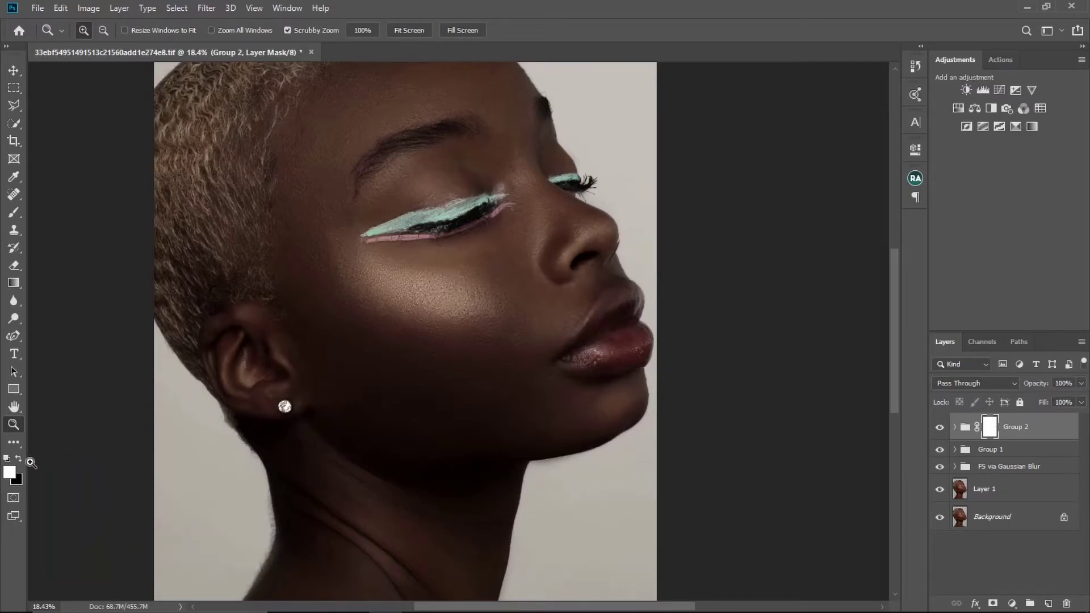
pyautogui.hotkey('ctrl', '+')
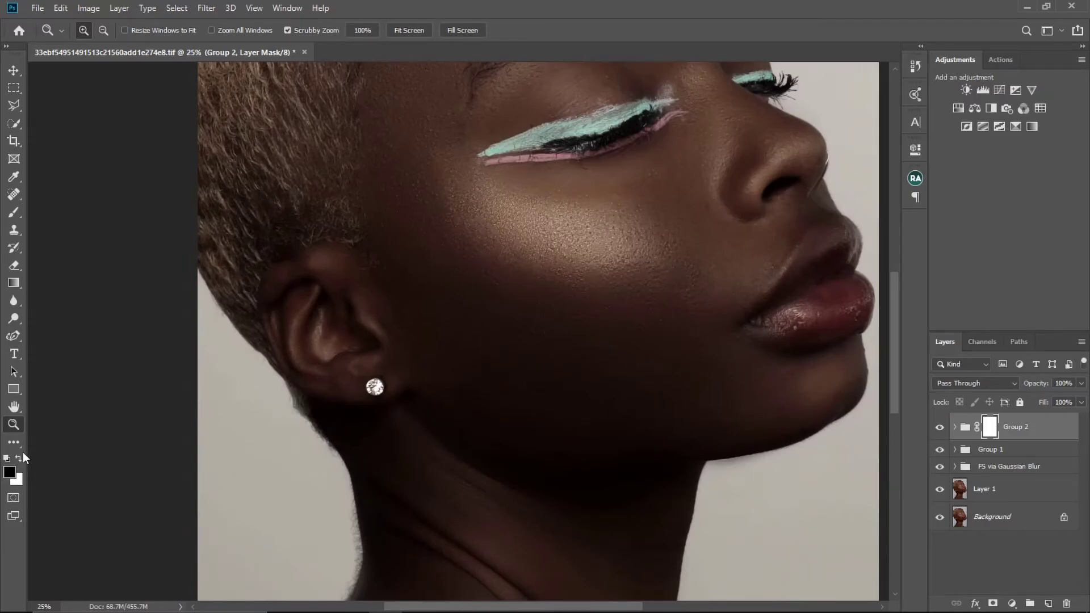
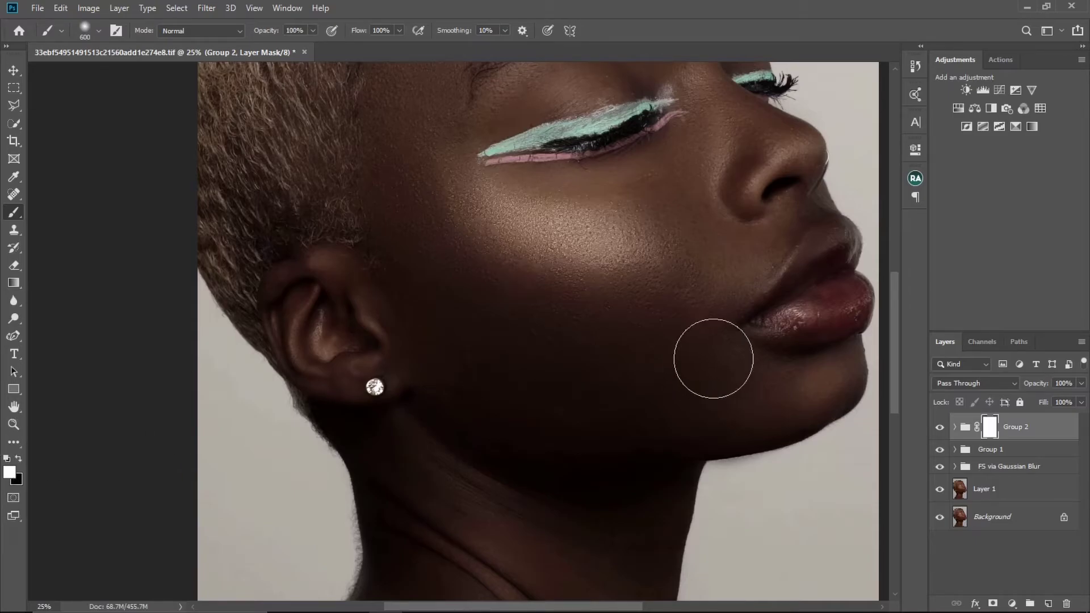
pyautogui.press('[')
pyautogui.press('[')
pyautogui.press('[')
pyautogui.press('[')
pyautogui.press('[')
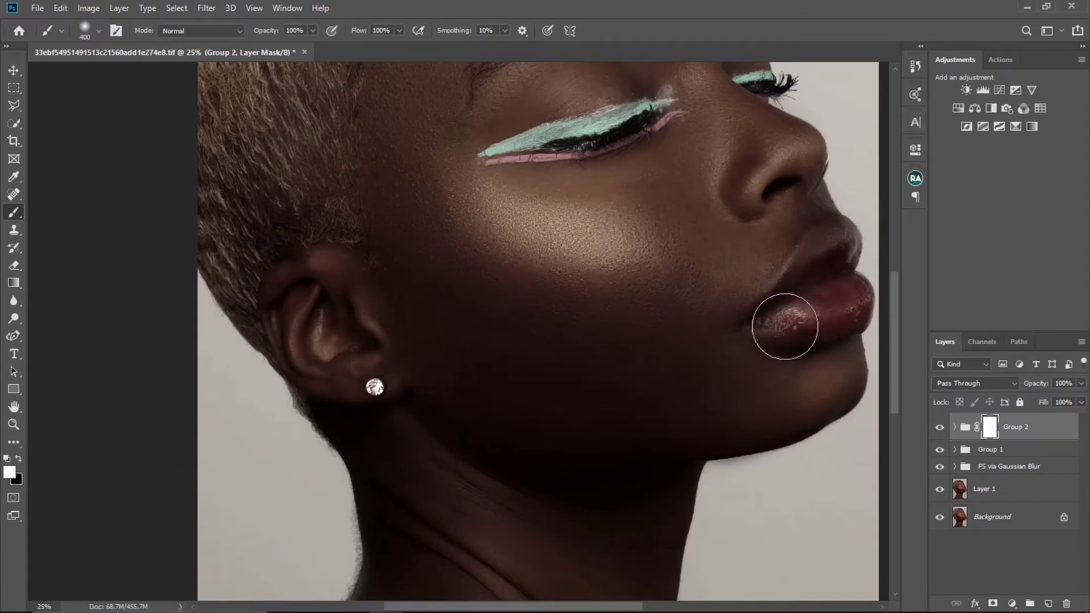
pyautogui.press('[')
pyautogui.moveTo(396, 32); pyautogui.dragTo(390, 40)
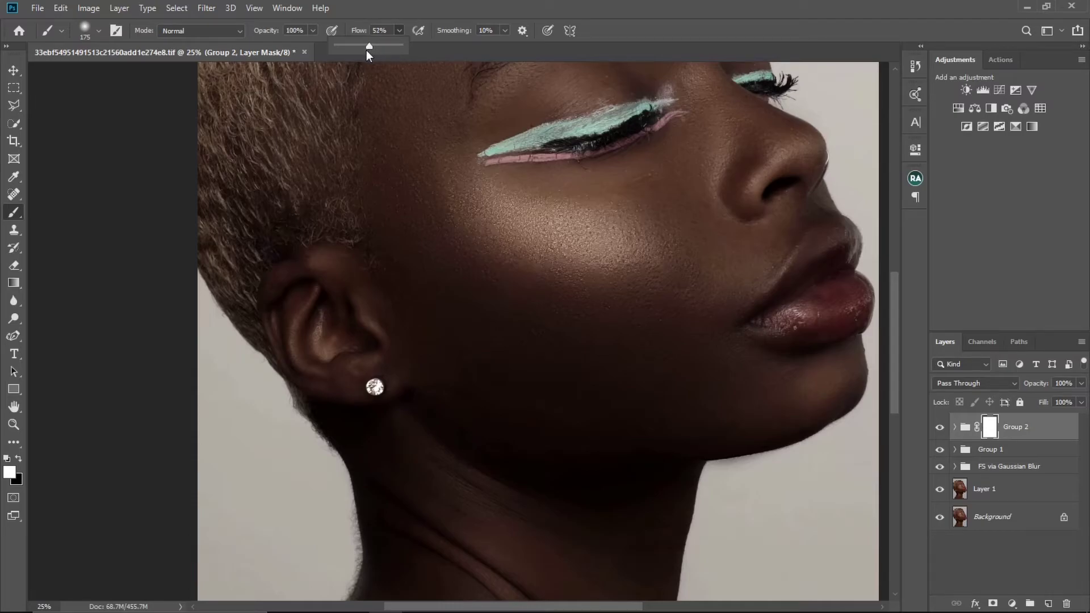
pyautogui.press('Return')
pyautogui.press('Return')
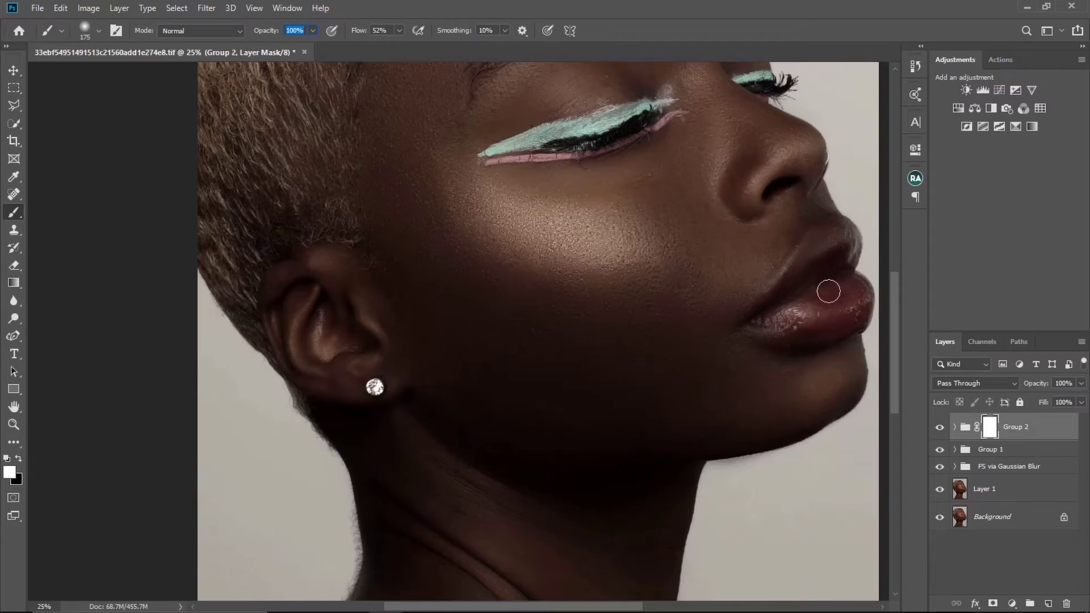
pyautogui.click(451, 139)
# Try to paint the color grading off the lips with a large black brush on the Group 2 mask.
pyautogui.press('x')
pyautogui.press('x')
pyautogui.press(']')
pyautogui.press(']')
pyautogui.press(']')
pyautogui.press(']')
pyautogui.press('x')
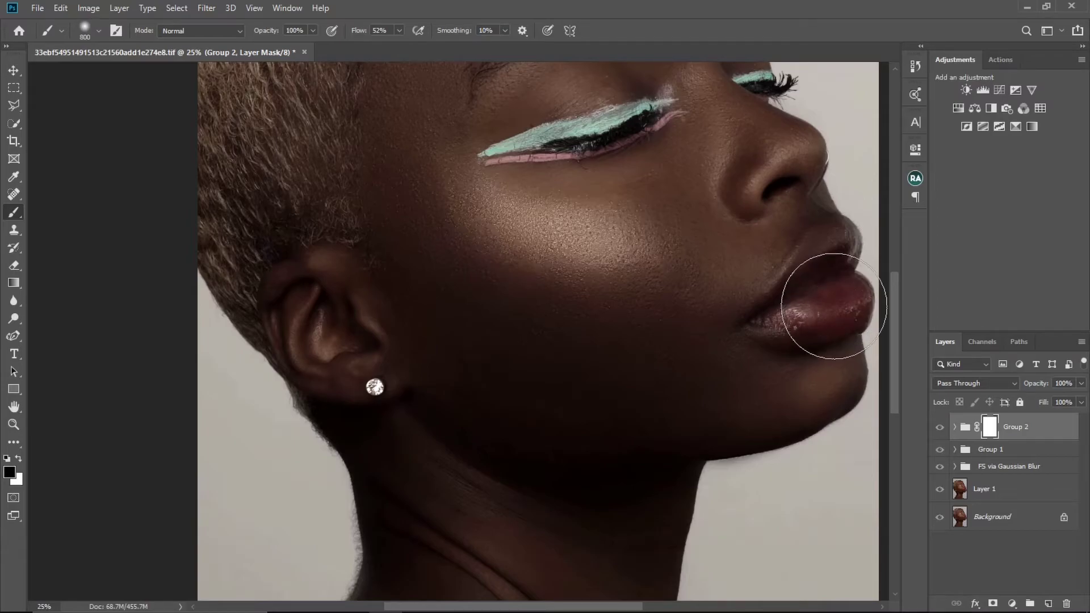
pyautogui.moveTo(836, 301); pyautogui.dragTo(818, 329)
pyautogui.press('[')
pyautogui.press('[')
pyautogui.press('\\')
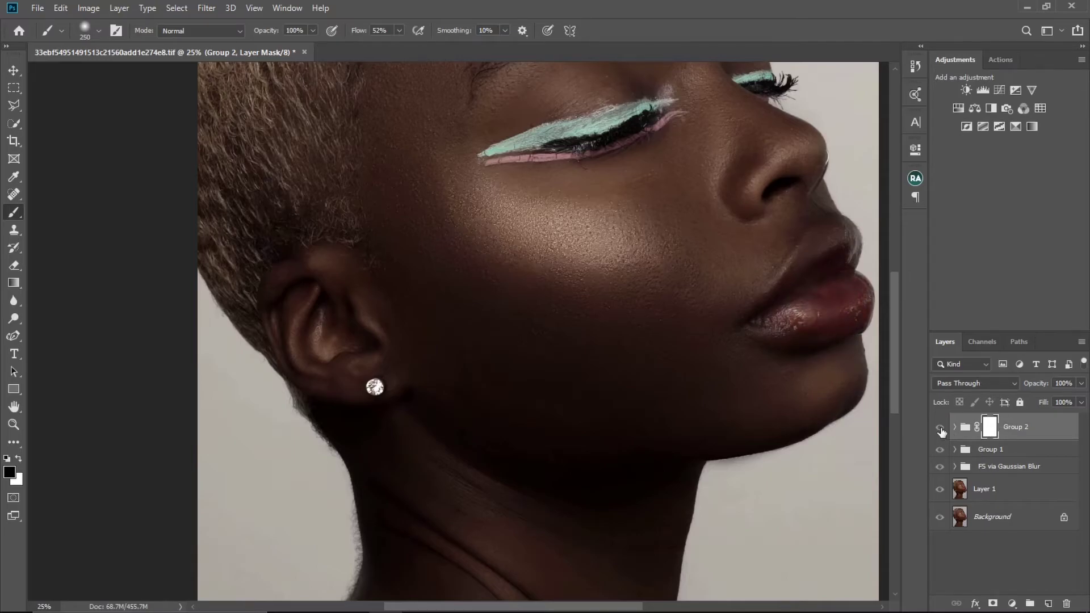
pyautogui.press('x')
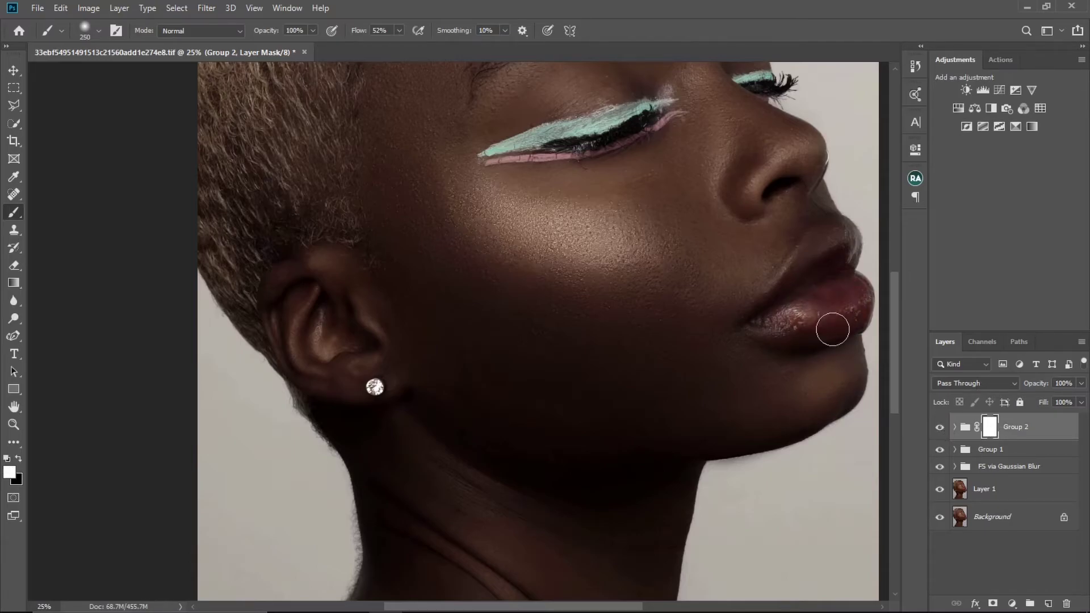
# Paint black over the lower lip on the Group 2 mask to bring back its original red color.
pyautogui.press('[')
pyautogui.press('[')
pyautogui.press('[')
pyautogui.press('[')
pyautogui.press('[')
pyautogui.press('[')
pyautogui.press(']')
pyautogui.press(']')
pyautogui.press(']')
pyautogui.press(']')
pyautogui.press(']')
pyautogui.press('x')
pyautogui.moveTo(842, 307)
pyautogui.mouseDown()
pyautogui.moveTo(775, 321)
pyautogui.moveTo(845, 289)
pyautogui.moveTo(826, 321)
pyautogui.moveTo(851, 308)
pyautogui.moveTo(847, 288)
pyautogui.moveTo(822, 296)
pyautogui.moveTo(847, 279)
pyautogui.moveTo(859, 287)
pyautogui.moveTo(851, 312)
pyautogui.moveTo(866, 291)
pyautogui.moveTo(838, 317)
pyautogui.moveTo(833, 293)
pyautogui.moveTo(777, 310)
pyautogui.mouseUp()
# Mask the grading off the upper lip with a smaller black brush of about 150 px.
pyautogui.press('[')
pyautogui.press('[')
pyautogui.press('[')
pyautogui.press('[')
pyautogui.press('[')
pyautogui.press(']')
pyautogui.press(']')
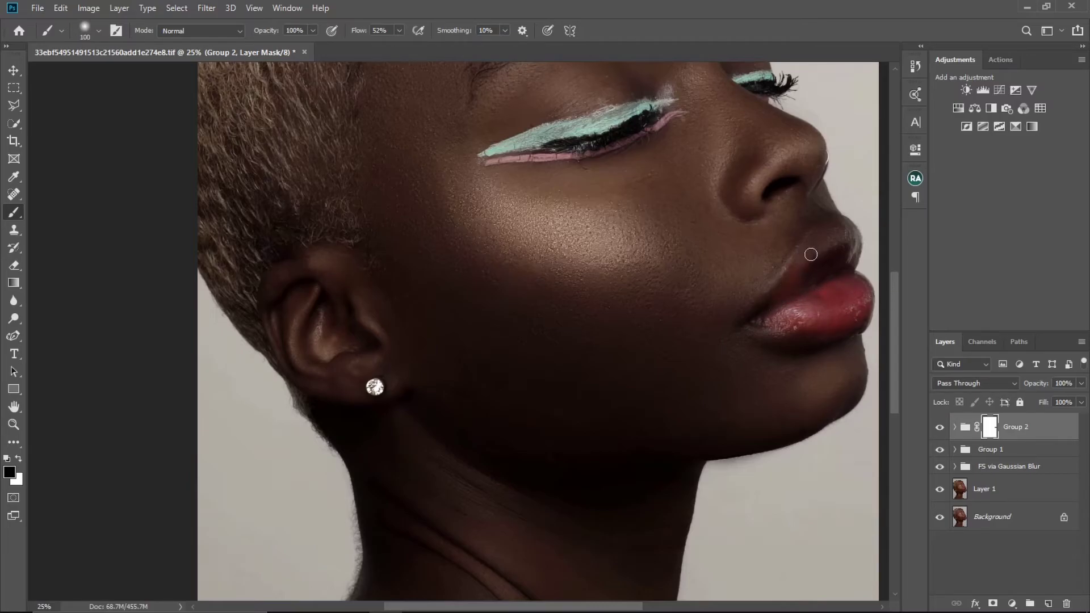
pyautogui.press(']')
pyautogui.moveTo(806, 275)
pyautogui.mouseDown()
pyautogui.moveTo(836, 245)
pyautogui.moveTo(817, 265)
pyautogui.moveTo(852, 251)
pyautogui.moveTo(808, 247)
pyautogui.moveTo(846, 232)
pyautogui.mouseUp()
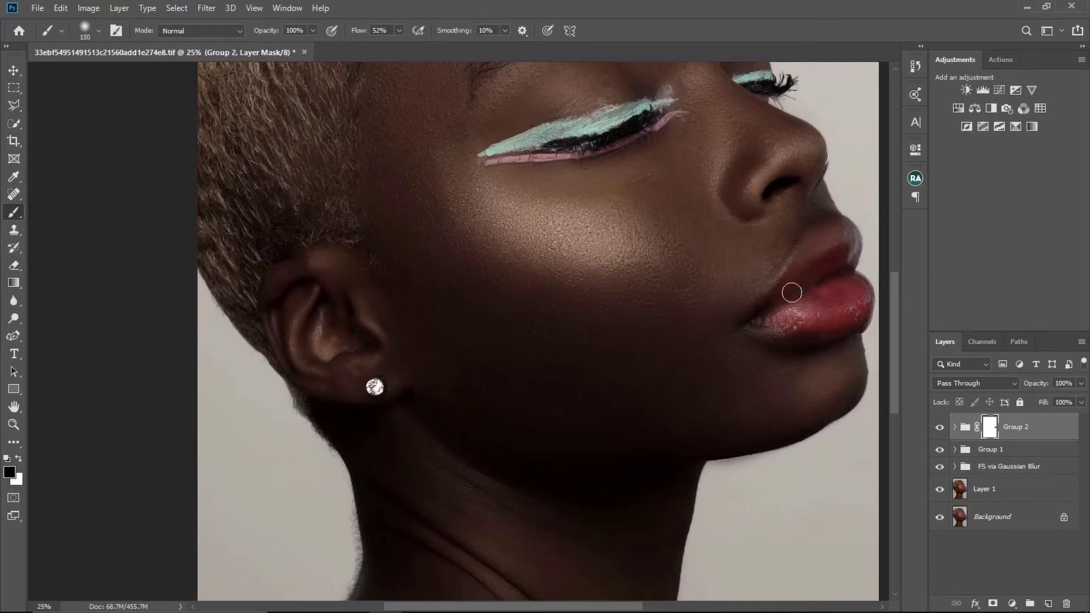
# Refine the mask along the lip edges and mouth corner with a black brush of about 125 px.
pyautogui.press('[')
pyautogui.press('[')
pyautogui.press('[')
pyautogui.press(']')
pyautogui.press(']')
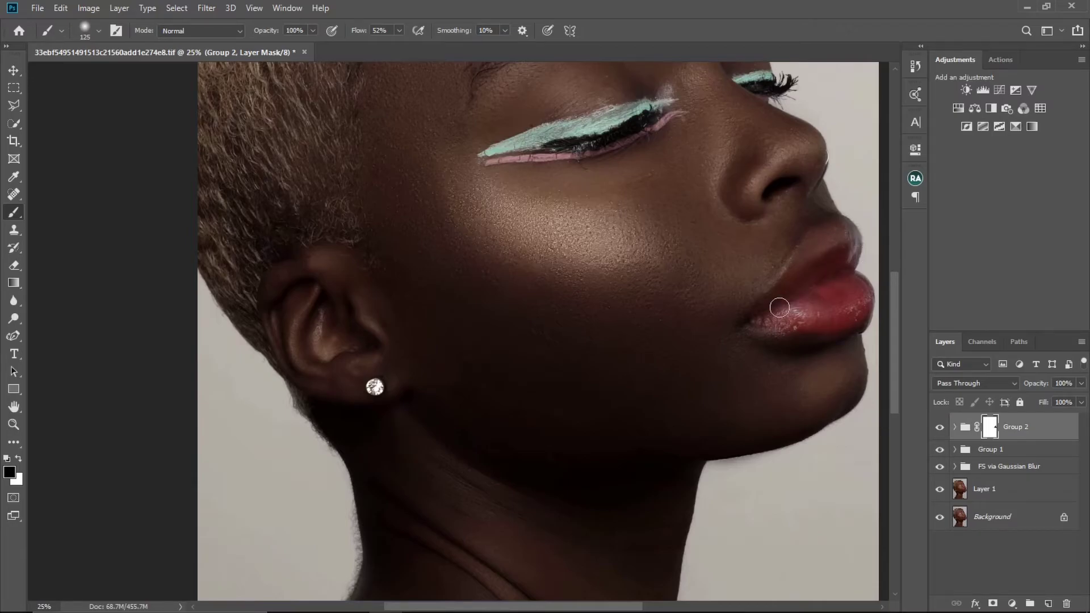
pyautogui.press(']')
# Paint black over the turquoise and pink eyeliner on the Group 2 mask with a 50 px brush to restore its color.
pyautogui.press('z')
pyautogui.keyDown('alt'); pyautogui.click(693, 345); pyautogui.keyUp('alt')
pyautogui.moveTo(693, 345); pyautogui.dragTo(717, 355)
pyautogui.press('b')
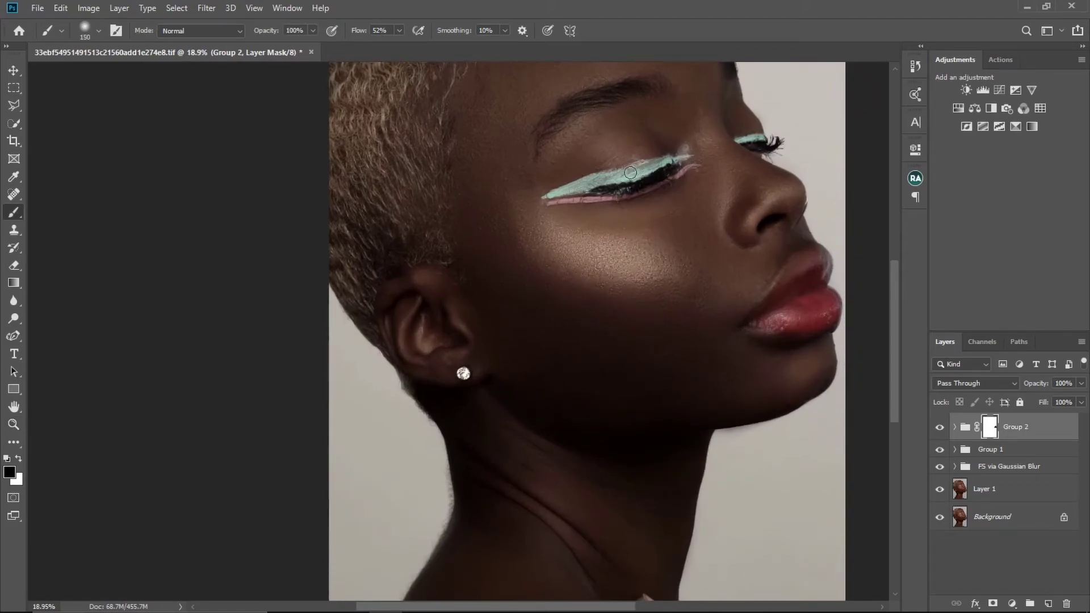
pyautogui.press('[')
pyautogui.press('[')
pyautogui.press('[')
# Compare the whole portrait with and without Group 2, and examine the masked lips and eye makeup up close.
pyautogui.hotkey('ctrl', 'alt', 'space')
pyautogui.click(630, 377)
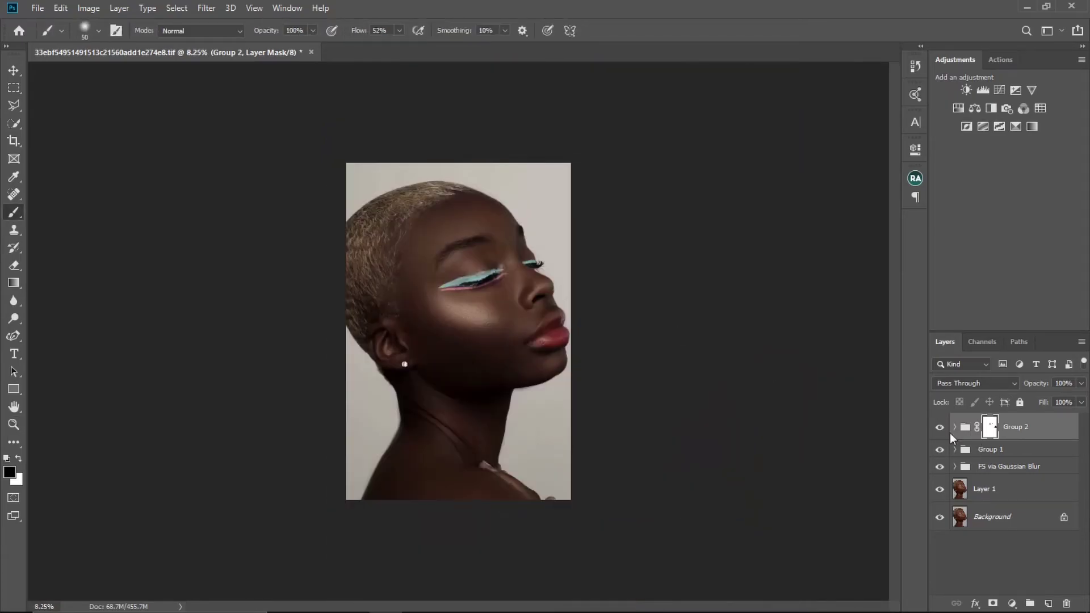
pyautogui.click(940, 429)
pyautogui.click(939, 427)
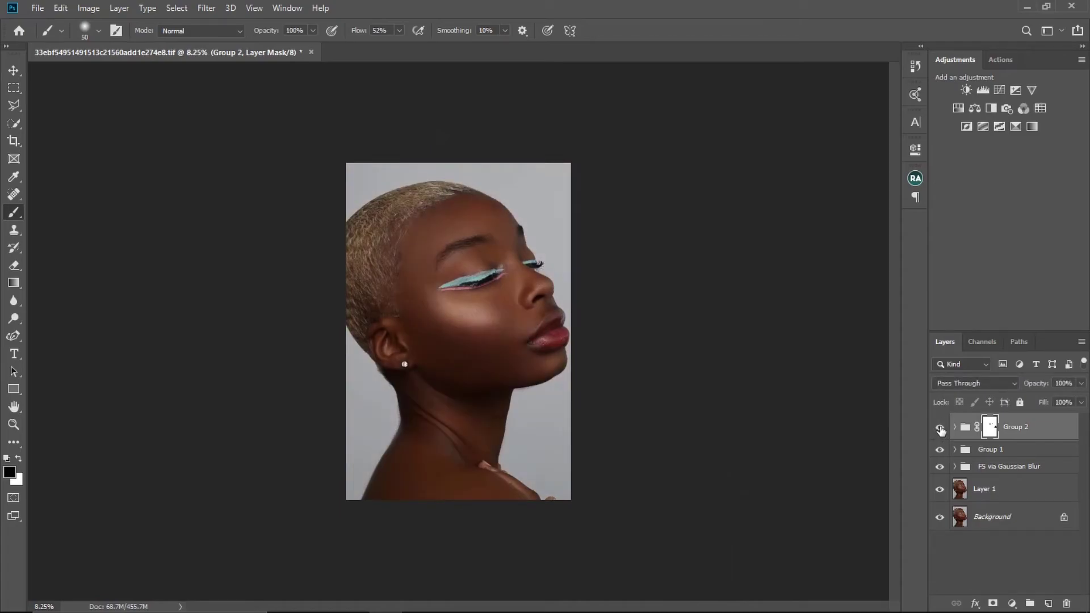
pyautogui.hotkey('ctrl', 'space')
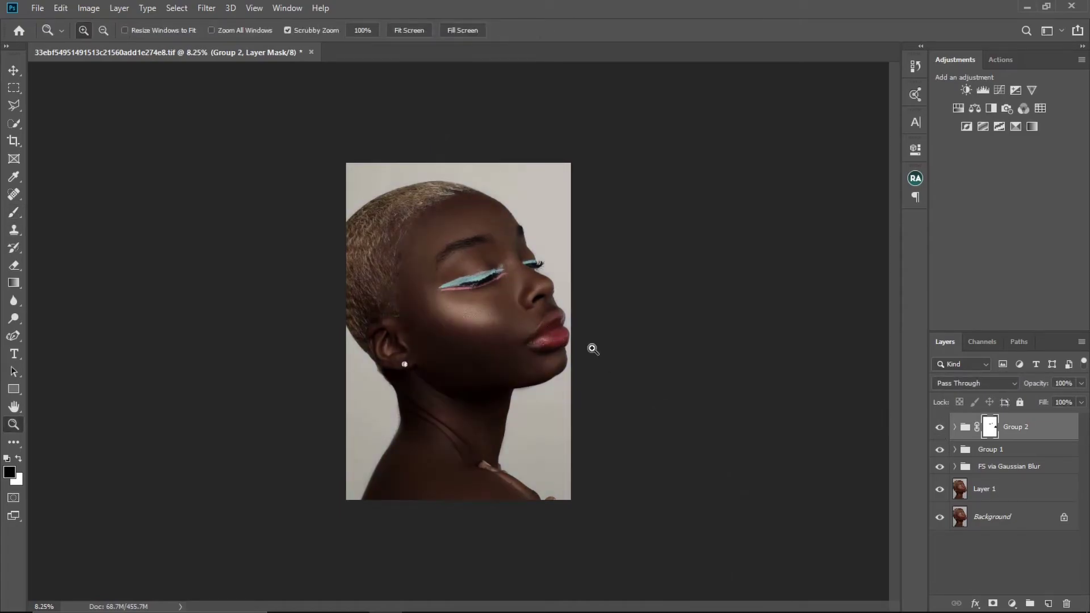
pyautogui.moveTo(592, 349); pyautogui.dragTo(613, 357)
pyautogui.hotkey('ctrl', 'space')
pyautogui.moveTo(480, 261)
pyautogui.mouseDown()
pyautogui.moveTo(550, 284)
pyautogui.moveTo(514, 279)
pyautogui.mouseUp()
pyautogui.press('b')
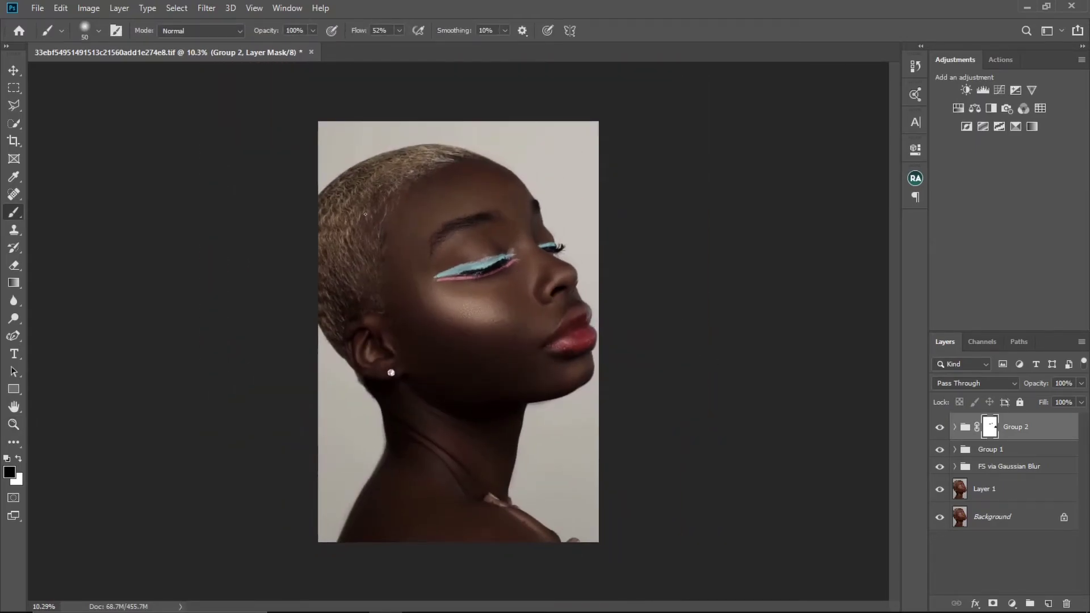
pyautogui.hotkey('ctrl', 'space')
pyautogui.moveTo(391, 256)
pyautogui.mouseDown()
pyautogui.moveTo(425, 214)
pyautogui.moveTo(418, 190)
pyautogui.mouseUp()
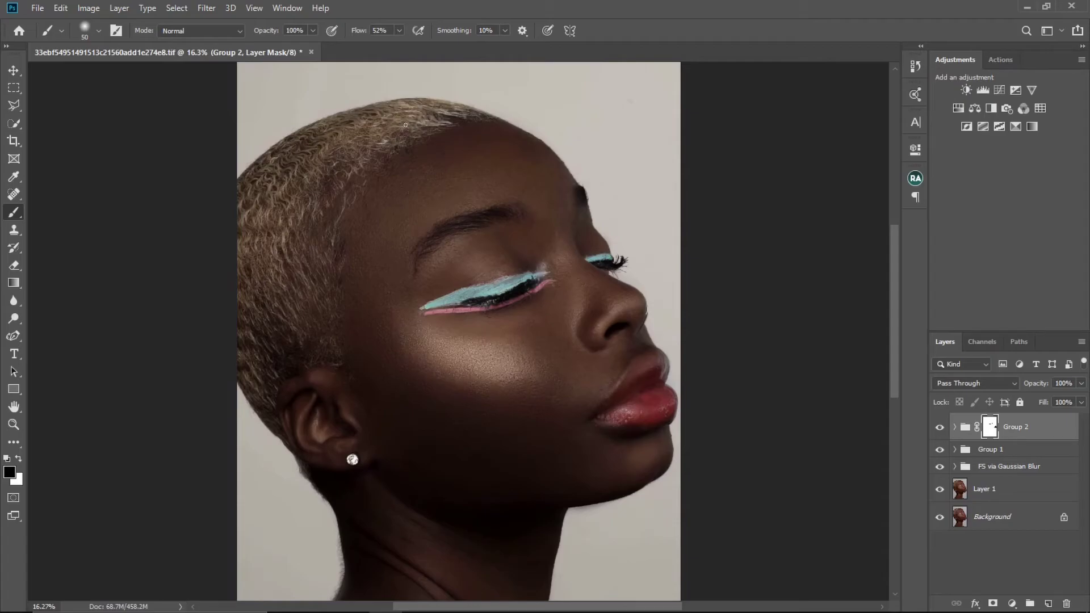
pyautogui.hotkey('ctrl', 'space')
pyautogui.moveTo(428, 276); pyautogui.dragTo(395, 204)
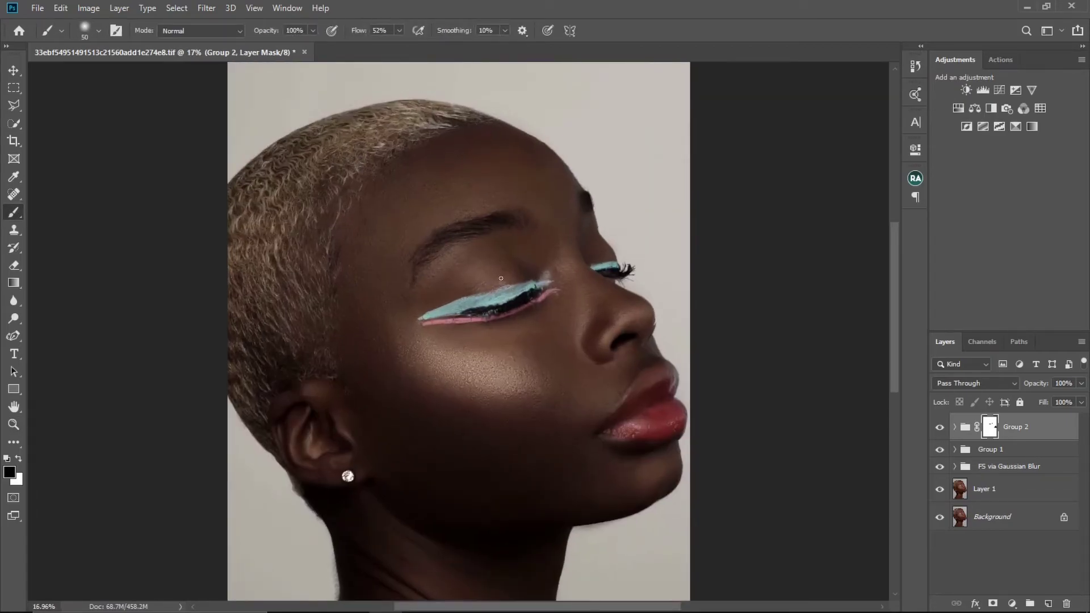
# Add a Hue/Saturation adjustment above Group 2 with the Yellows' lightness at +100, and compare the portrait with and without it.
pyautogui.click(959, 109)
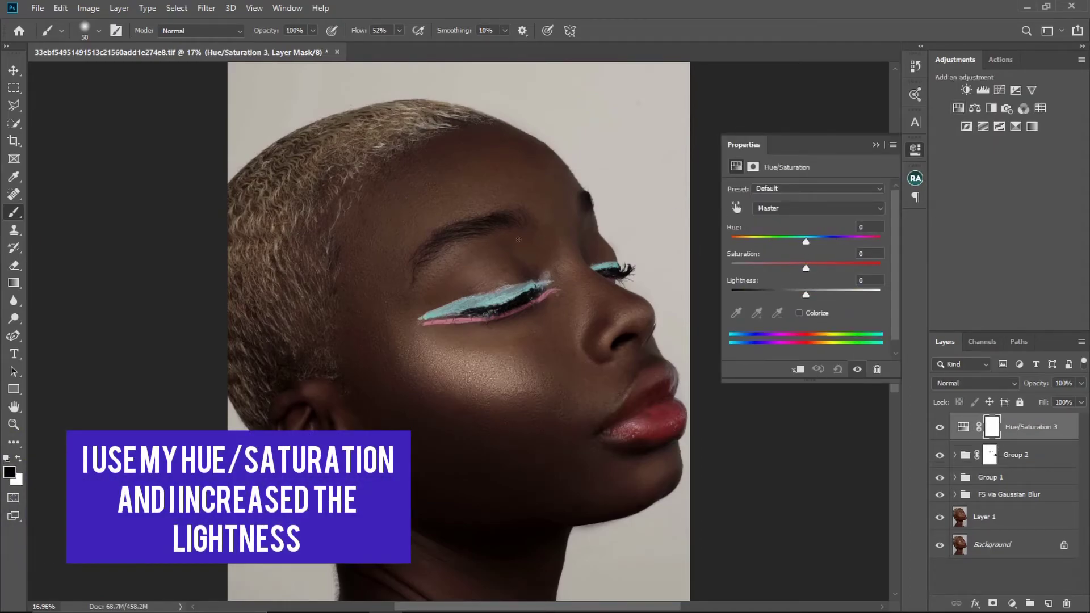
pyautogui.click(815, 209)
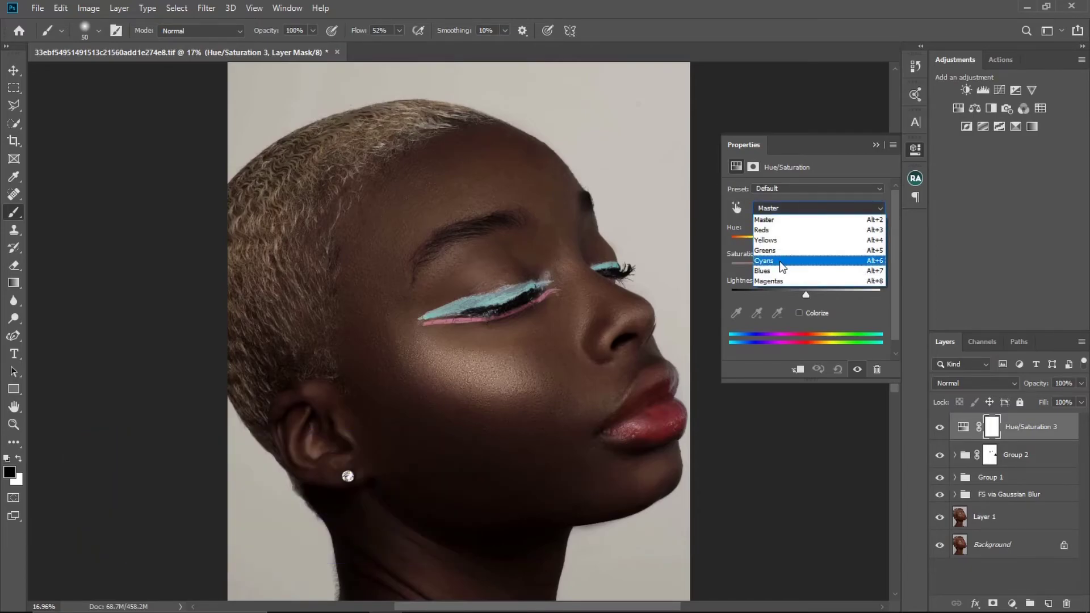
pyautogui.click(783, 242)
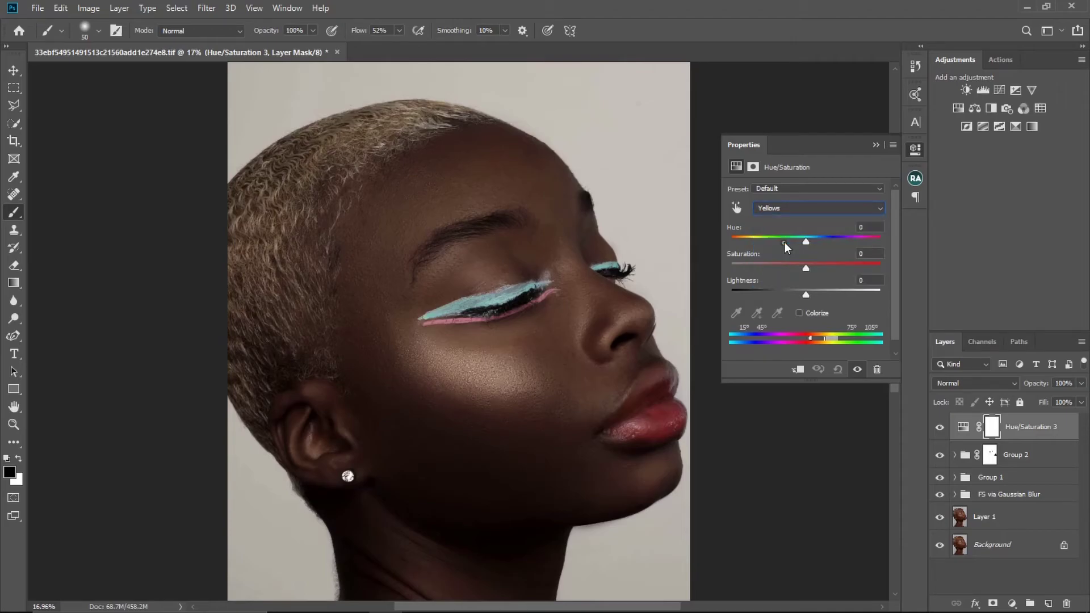
pyautogui.moveTo(809, 300); pyautogui.dragTo(902, 294)
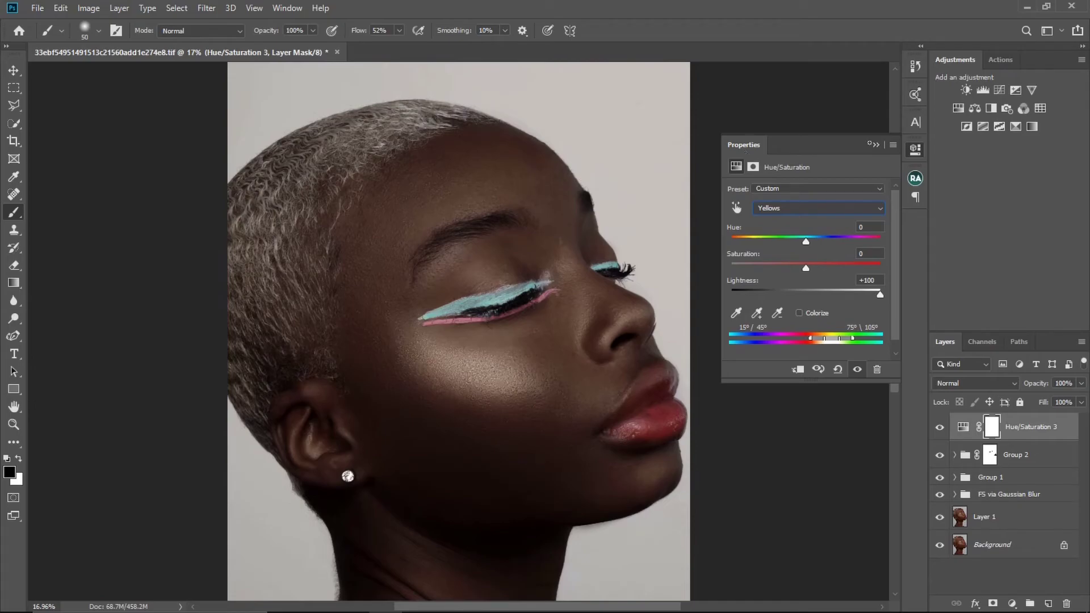
pyautogui.click(875, 145)
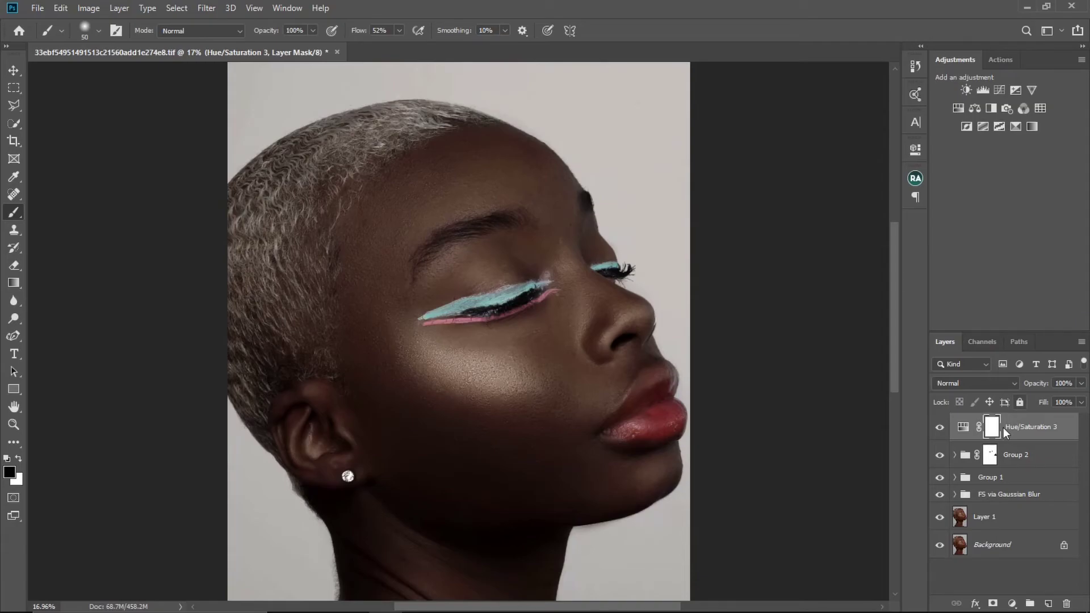
pyautogui.click(940, 427)
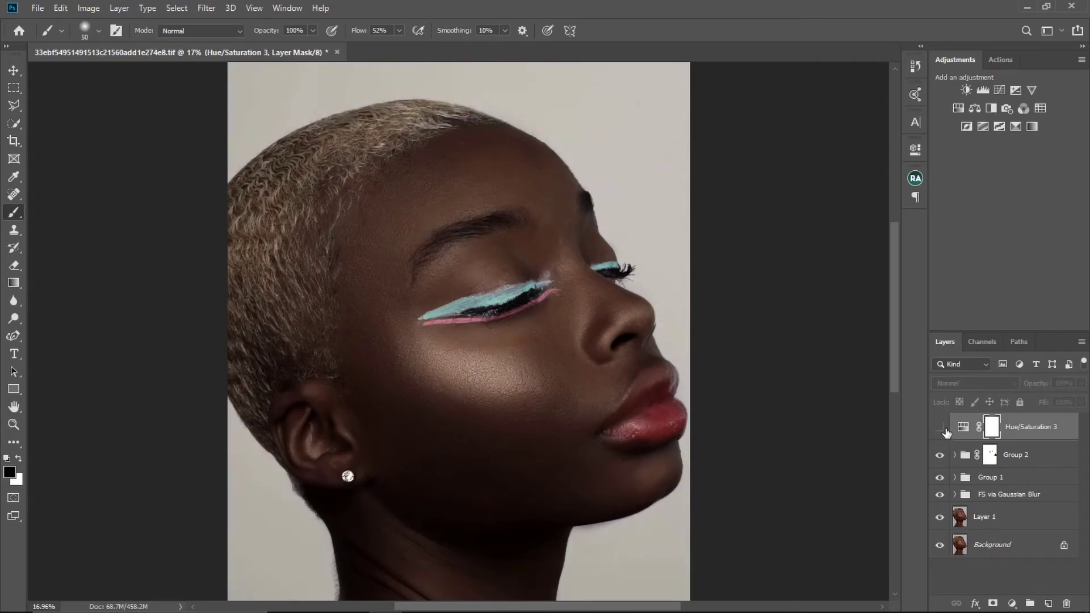
pyautogui.click(940, 428)
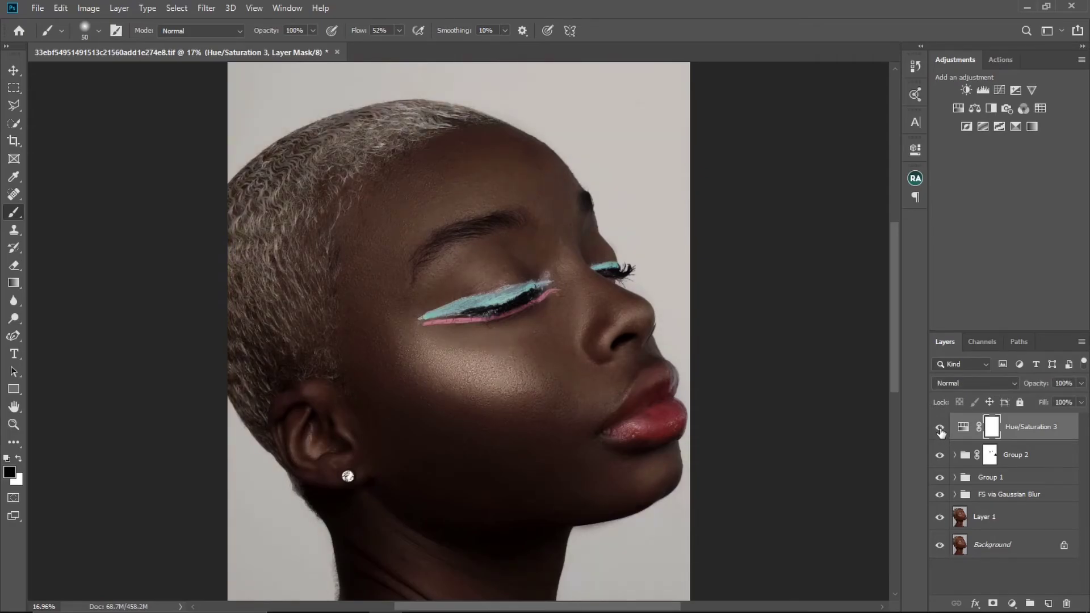
pyautogui.click(940, 428)
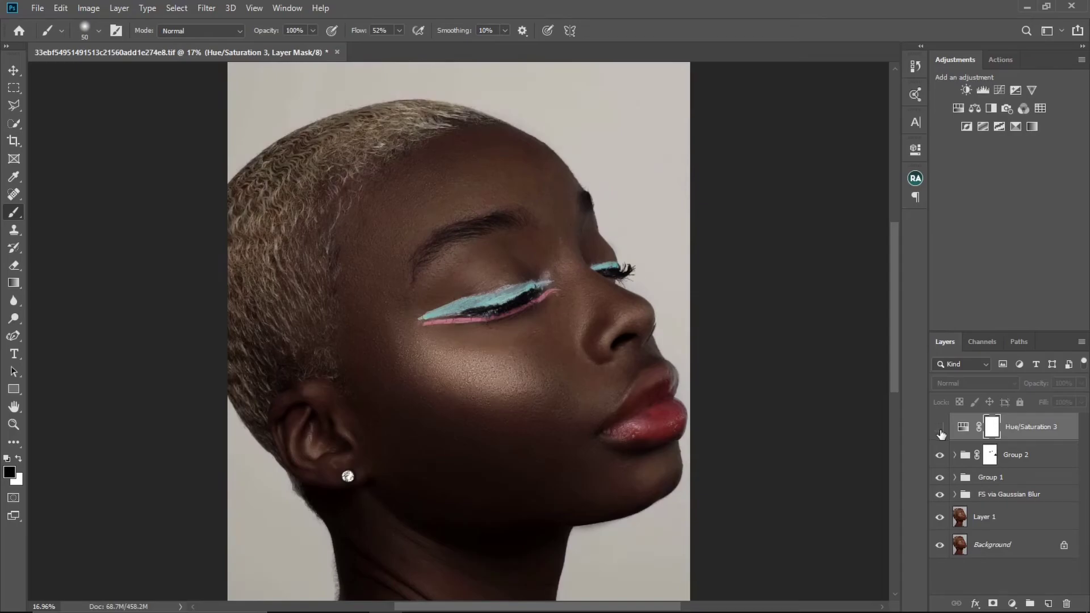
pyautogui.click(940, 430)
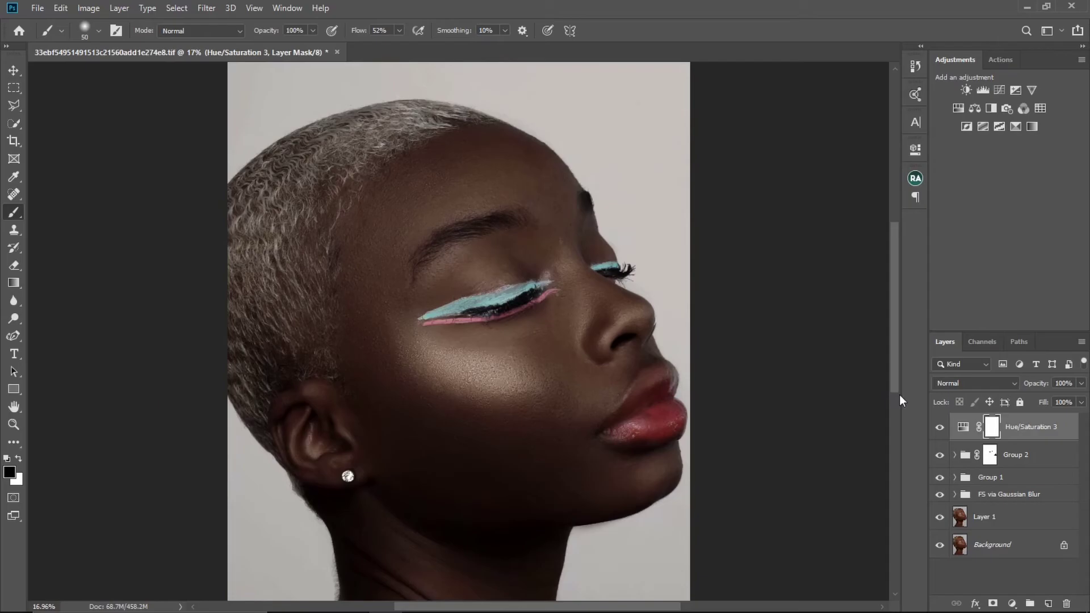
# Invert the Hue/Saturation mask to black and paint white over the hair with a soft brush of about 250 px.
pyautogui.click(991, 429)
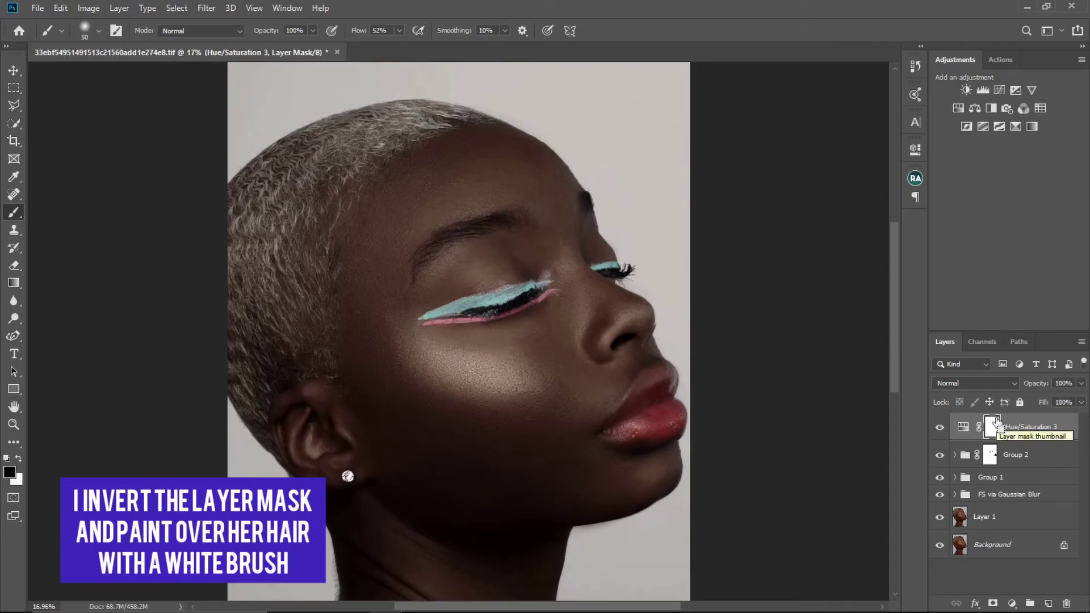
pyautogui.hotkey('ctrl', 'i')
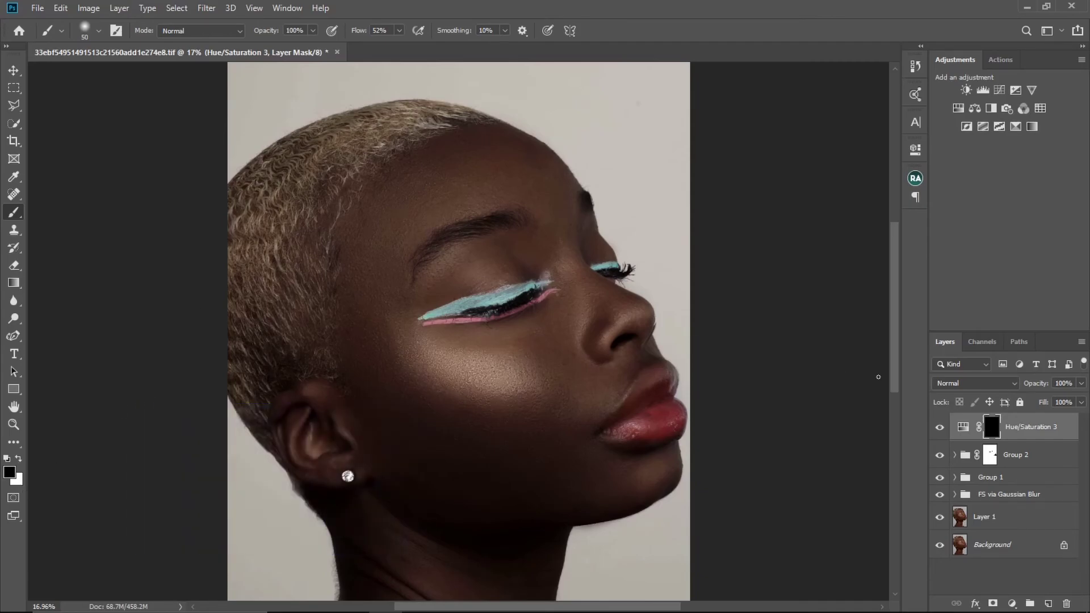
pyautogui.click(985, 429)
pyautogui.press('x')
pyautogui.press(']')
pyautogui.press(']')
pyautogui.press(']')
pyautogui.press(']')
pyautogui.press(']')
pyautogui.press(']')
pyautogui.press(']')
pyautogui.press(']')
pyautogui.press(']')
pyautogui.press(']')
pyautogui.press(']')
pyautogui.press(']')
pyautogui.moveTo(293, 174)
pyautogui.mouseDown()
pyautogui.moveTo(253, 260)
pyautogui.moveTo(257, 287)
pyautogui.moveTo(279, 221)
pyautogui.moveTo(281, 316)
pyautogui.moveTo(292, 241)
pyautogui.moveTo(253, 250)
pyautogui.moveTo(237, 294)
pyautogui.moveTo(236, 224)
pyautogui.moveTo(270, 171)
pyautogui.moveTo(298, 159)
pyautogui.mouseUp()
pyautogui.press('[')
pyautogui.press('[')
pyautogui.press('[')
pyautogui.press('[')
pyautogui.press(']')
pyautogui.press(']')
pyautogui.press(']')
pyautogui.press(']')
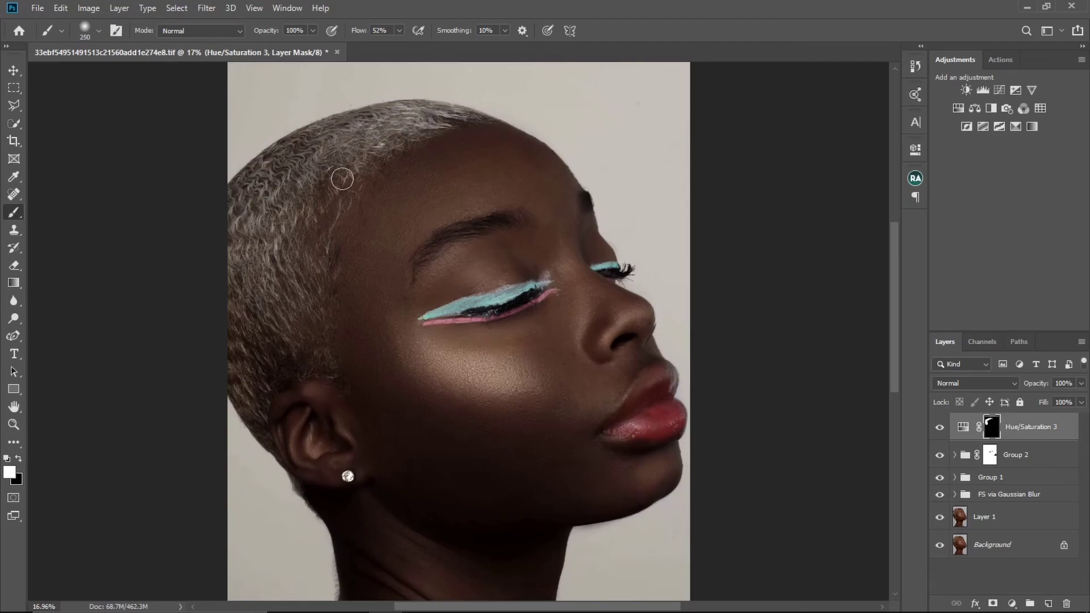
# Finish painting the Hue/Saturation mask white over the remaining hair, from above the ear up to the front hairline.
pyautogui.press(']')
pyautogui.press(']')
pyautogui.press(']')
pyautogui.press('[')
pyautogui.press('[')
pyautogui.press('[')
pyautogui.press(']')
pyautogui.press(']')
pyautogui.press('[')
pyautogui.press('[')
pyautogui.press('[')
pyautogui.press(']')
pyautogui.moveTo(245, 382)
pyautogui.mouseDown()
pyautogui.moveTo(249, 207)
pyautogui.moveTo(305, 164)
pyautogui.moveTo(425, 130)
pyautogui.mouseUp()
pyautogui.press('[')
pyautogui.press('[')
pyautogui.press('[')
pyautogui.press('[')
pyautogui.press('[')
# Compare the hair with and without the Hue/Saturation layer, up close along the hairline and across the whole portrait.
pyautogui.click(940, 427)
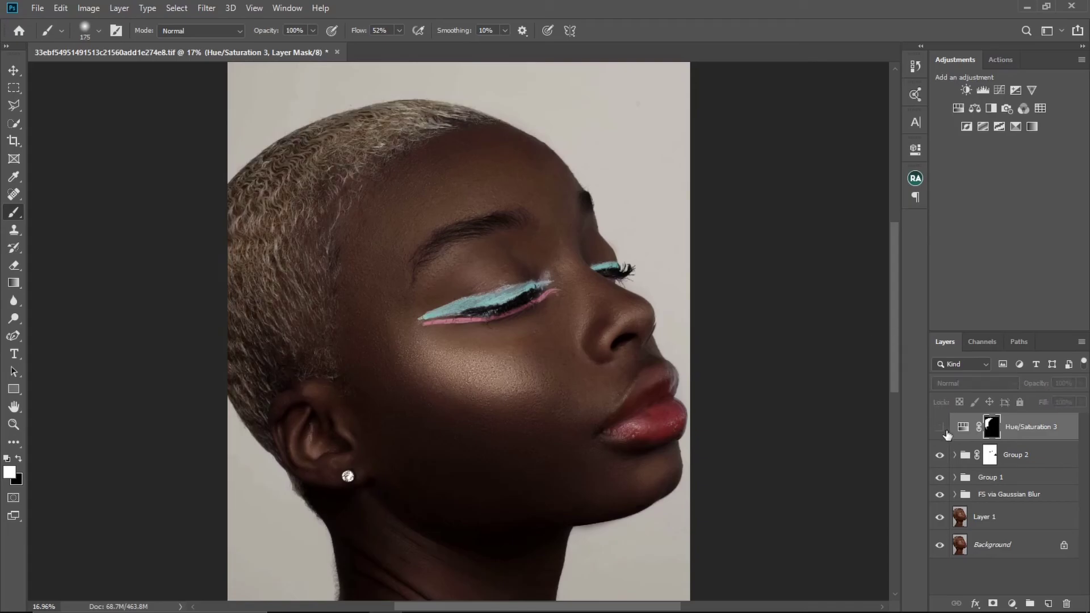
pyautogui.click(940, 427)
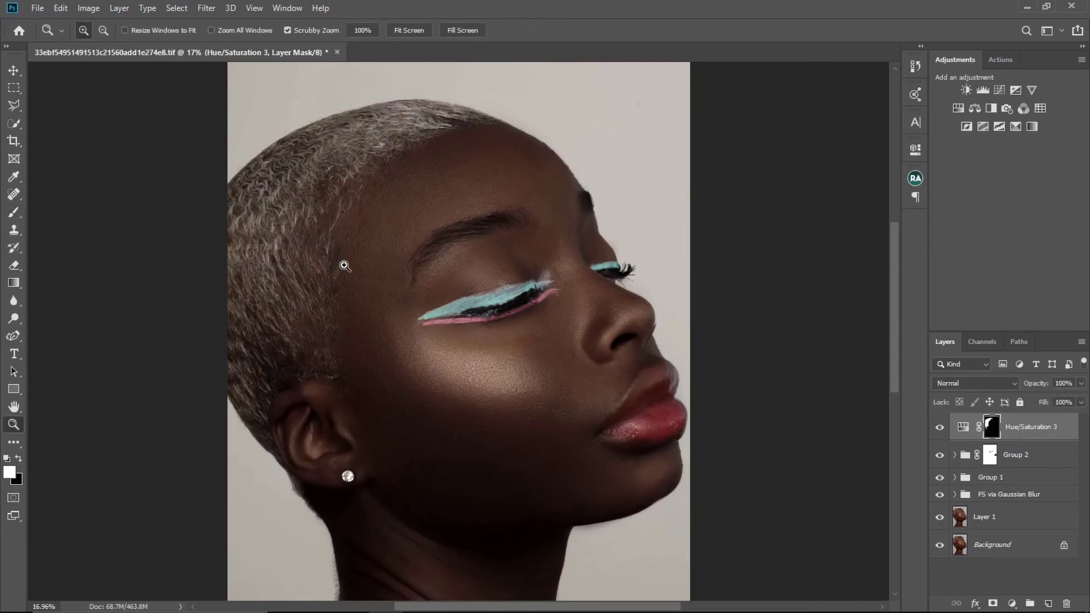
pyautogui.moveTo(341, 263); pyautogui.dragTo(382, 279)
pyautogui.click(941, 427)
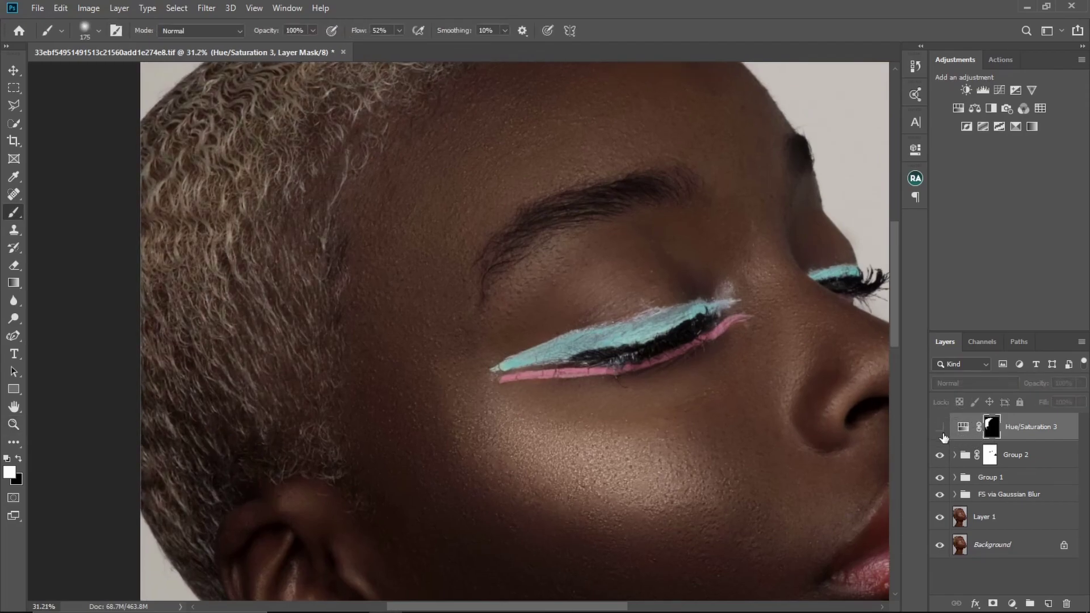
pyautogui.click(940, 427)
pyautogui.press('z')
pyautogui.moveTo(691, 433); pyautogui.dragTo(568, 443)
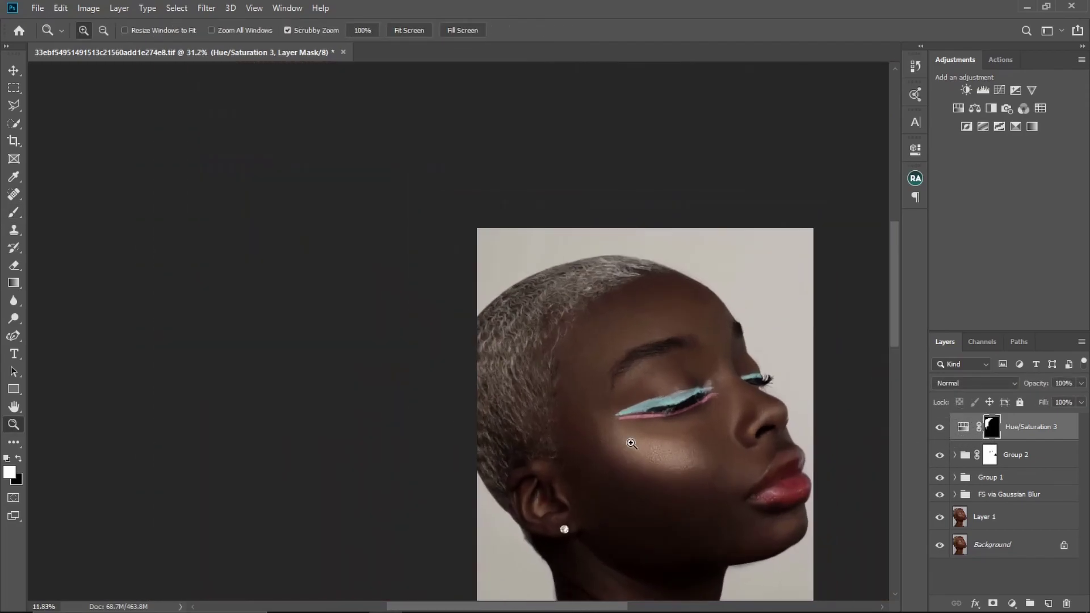
pyautogui.moveTo(527, 243); pyautogui.dragTo(529, 236)
pyautogui.moveTo(577, 334); pyautogui.dragTo(625, 296)
pyautogui.press('b')
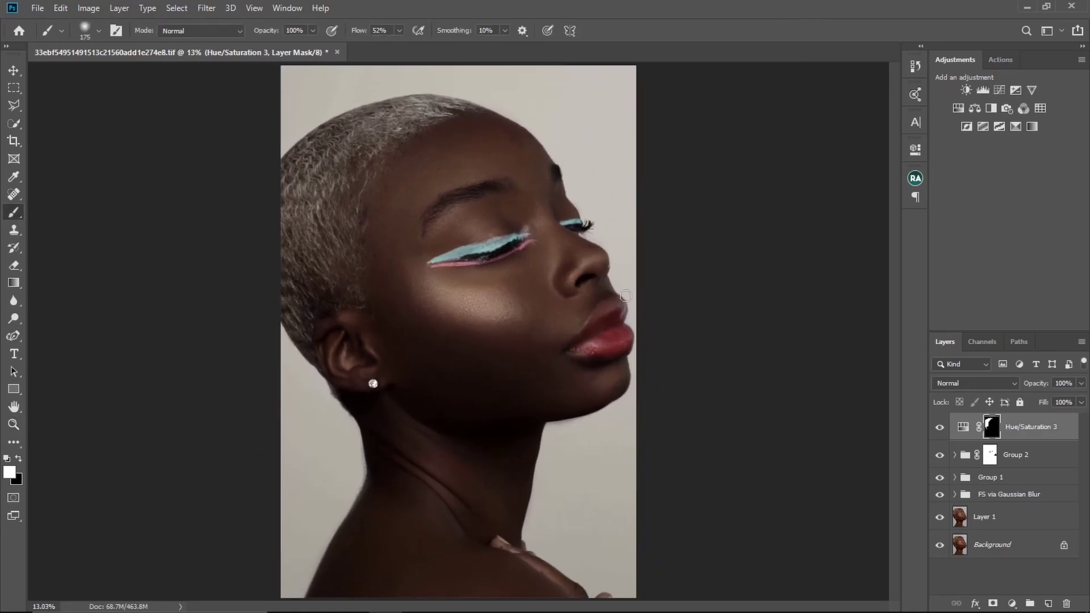
# Reduce the opacity of Group 2 to 72% and compare the portrait with and without the group.
pyautogui.click(966, 459)
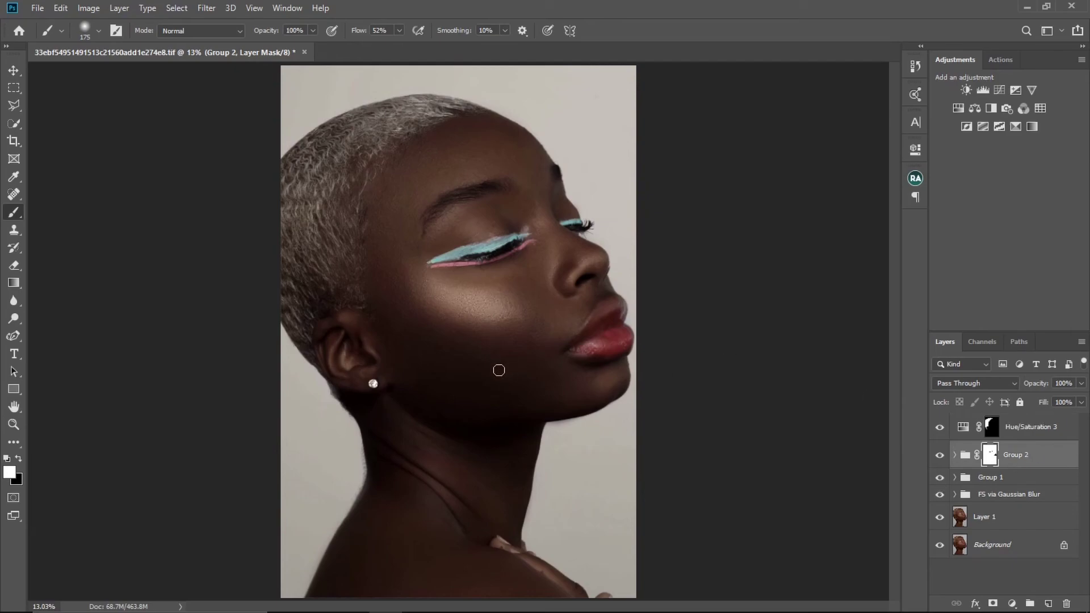
pyautogui.click(1082, 385)
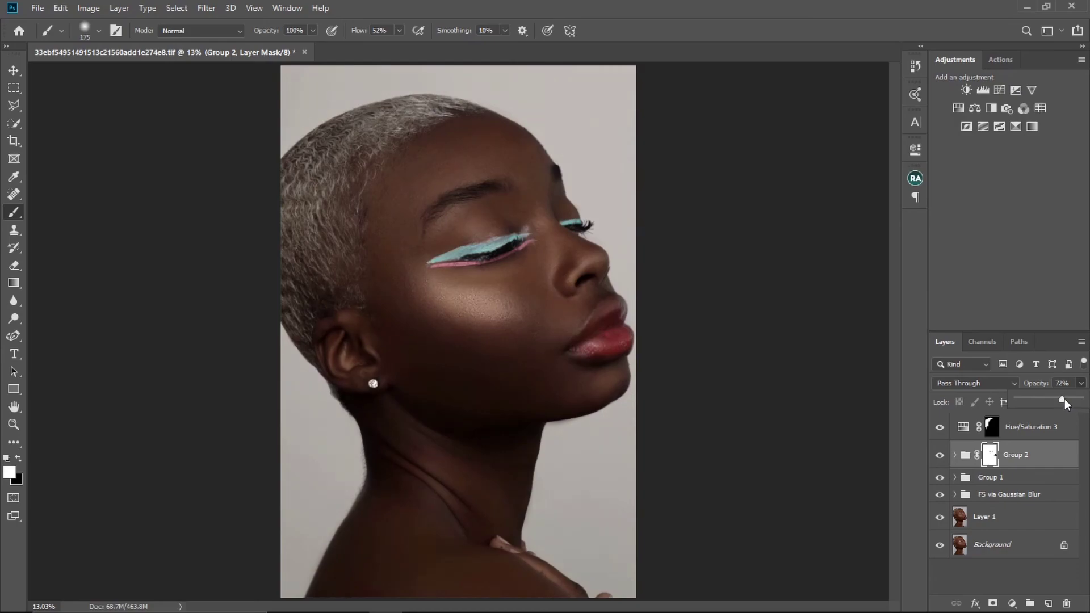
pyautogui.click(939, 460)
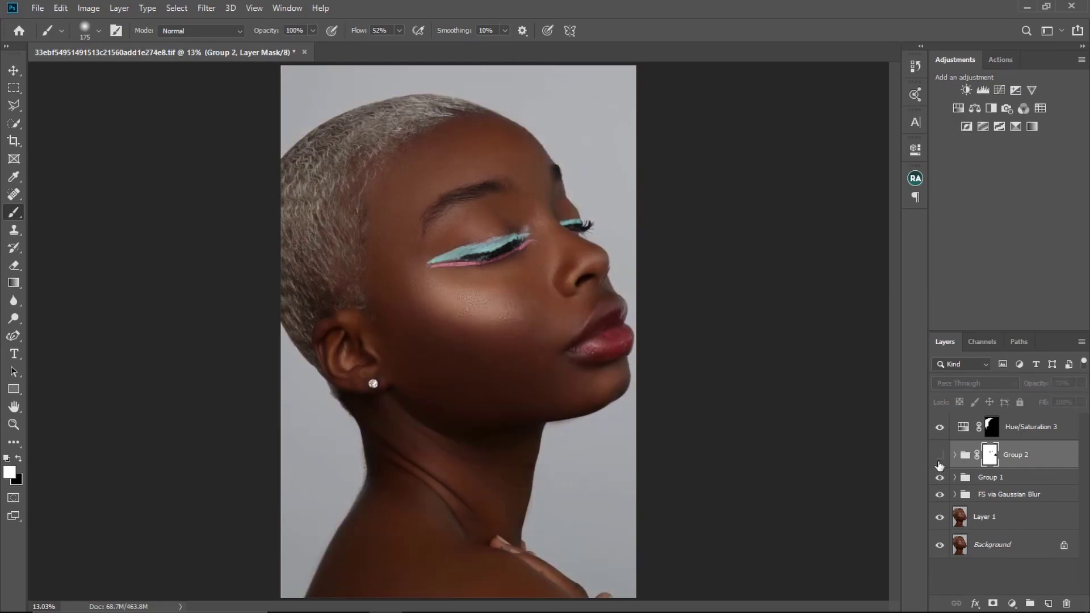
pyautogui.click(939, 457)
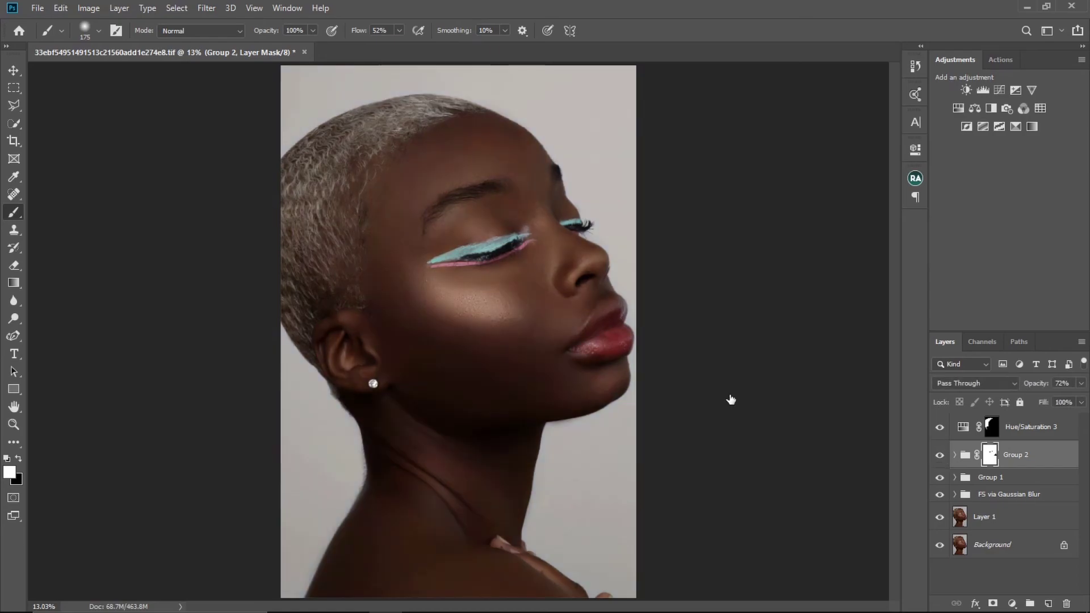
pyautogui.moveTo(550, 377)
pyautogui.mouseDown()
pyautogui.moveTo(530, 377)
pyautogui.moveTo(565, 373)
pyautogui.mouseUp()
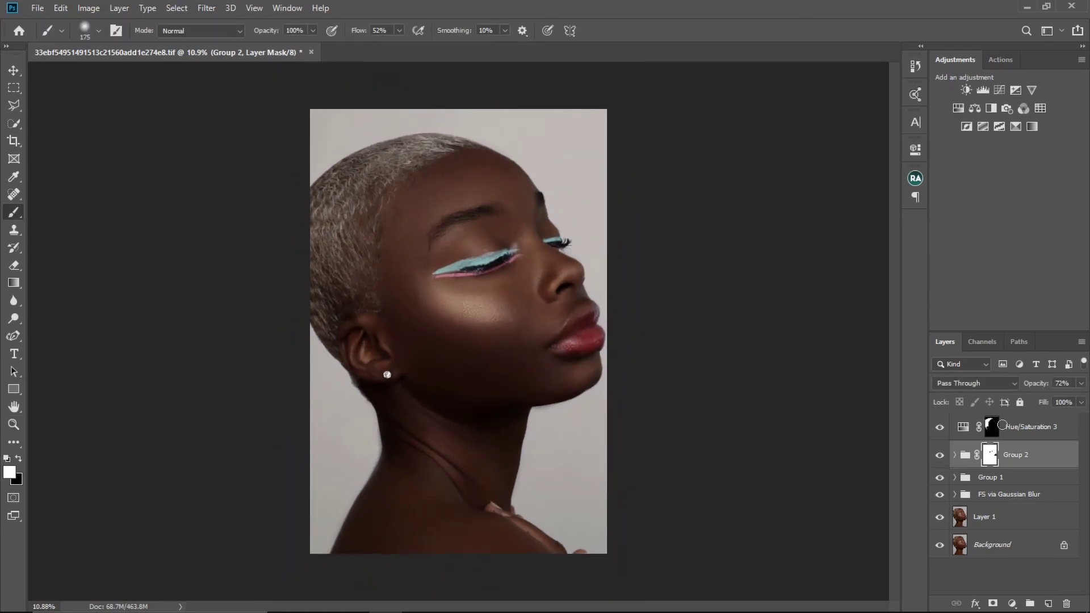
# Examine the whole graded portrait at several magnifications and compare it with the original Background image.
pyautogui.click(1032, 428)
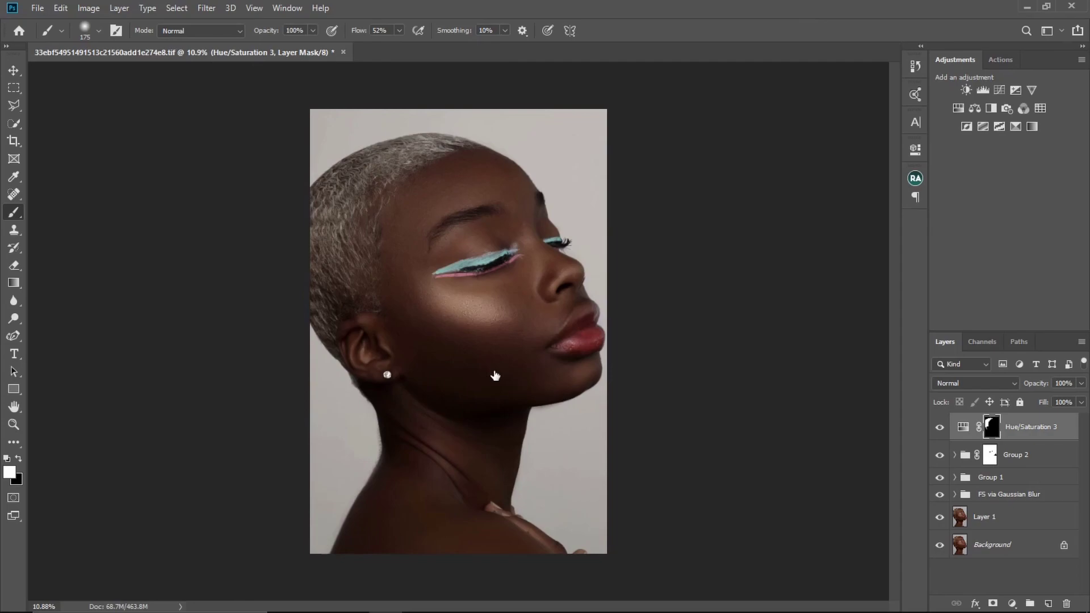
pyautogui.press('z')
pyautogui.moveTo(494, 315); pyautogui.dragTo(531, 323)
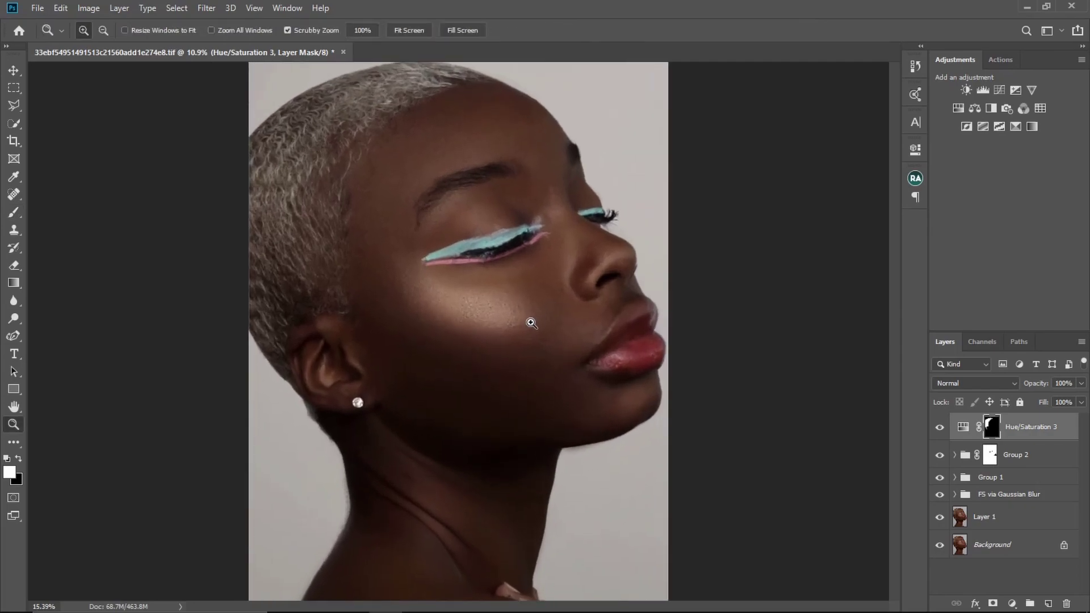
pyautogui.moveTo(577, 365); pyautogui.dragTo(534, 365)
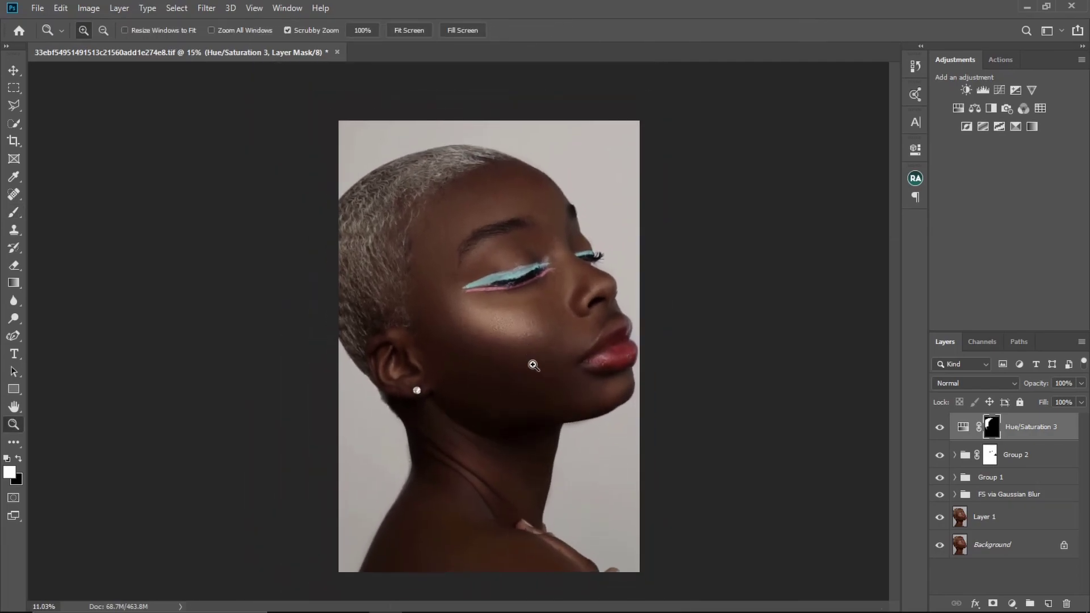
pyautogui.click(533, 365)
pyautogui.moveTo(533, 318)
pyautogui.mouseDown()
pyautogui.moveTo(562, 342)
pyautogui.moveTo(545, 346)
pyautogui.mouseUp()
pyautogui.press('b')
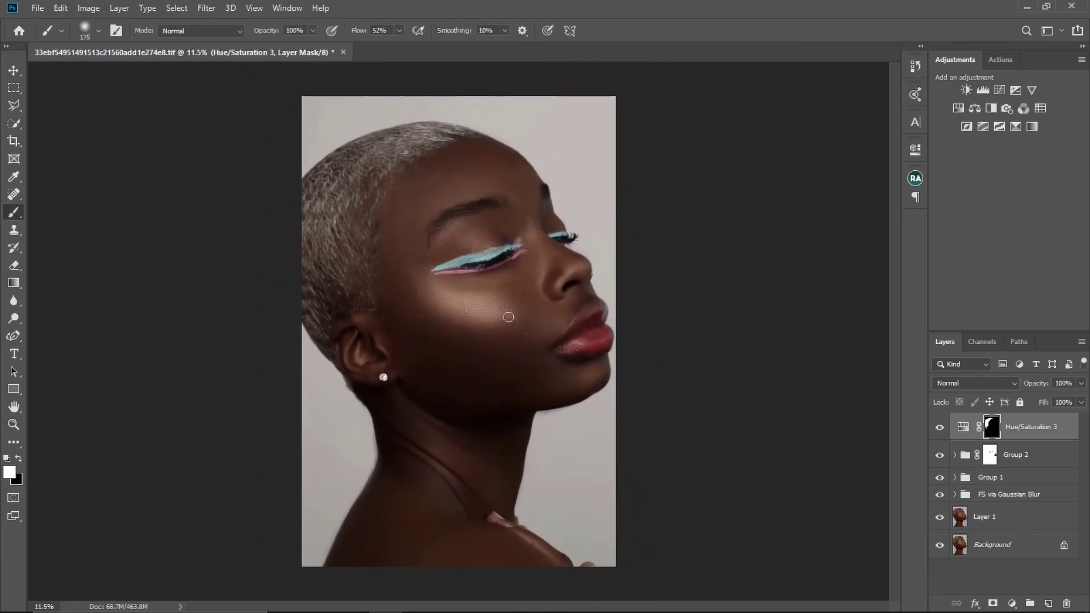
pyautogui.press('z')
pyautogui.moveTo(545, 302)
pyautogui.mouseDown()
pyautogui.moveTo(564, 343)
pyautogui.moveTo(540, 338)
pyautogui.moveTo(557, 340)
pyautogui.mouseUp()
pyautogui.press('b')
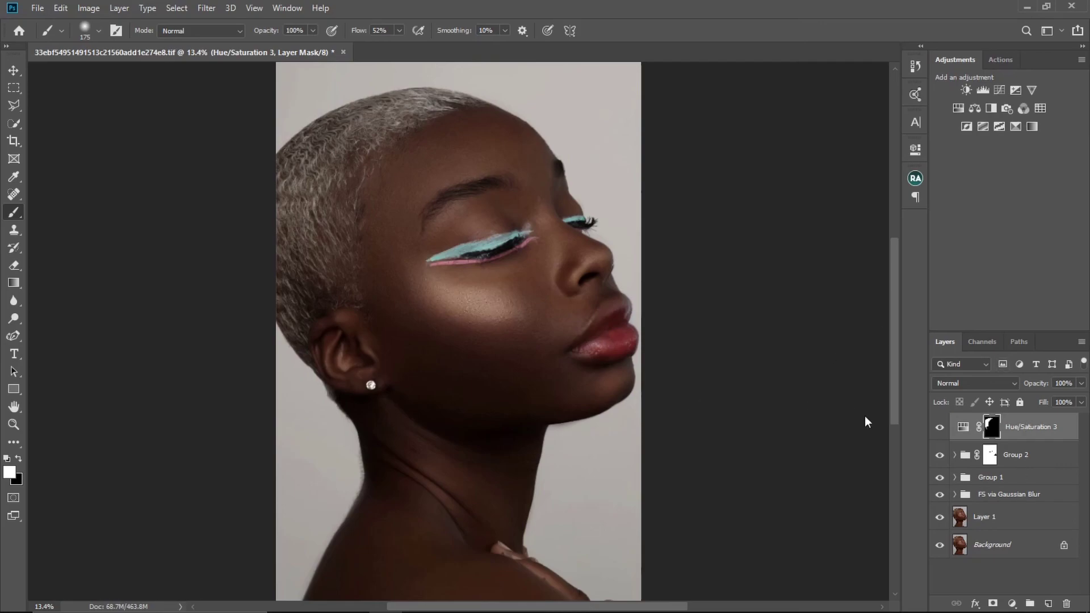
pyautogui.keyDown('alt'); pyautogui.click(940, 546); pyautogui.keyUp('alt')
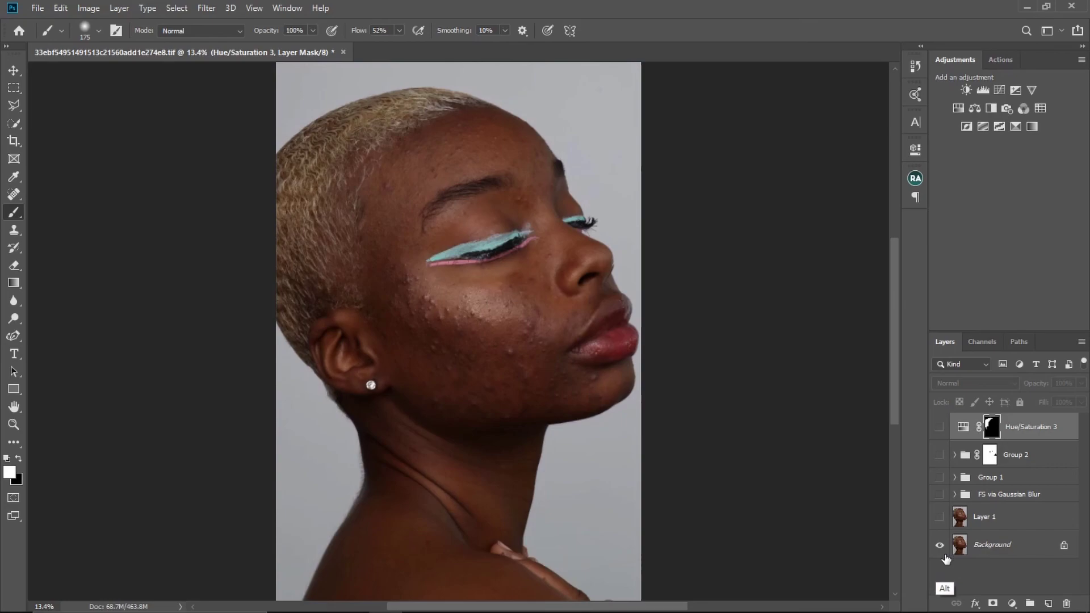
pyautogui.keyDown('alt'); pyautogui.click(945, 551); pyautogui.keyUp('alt')
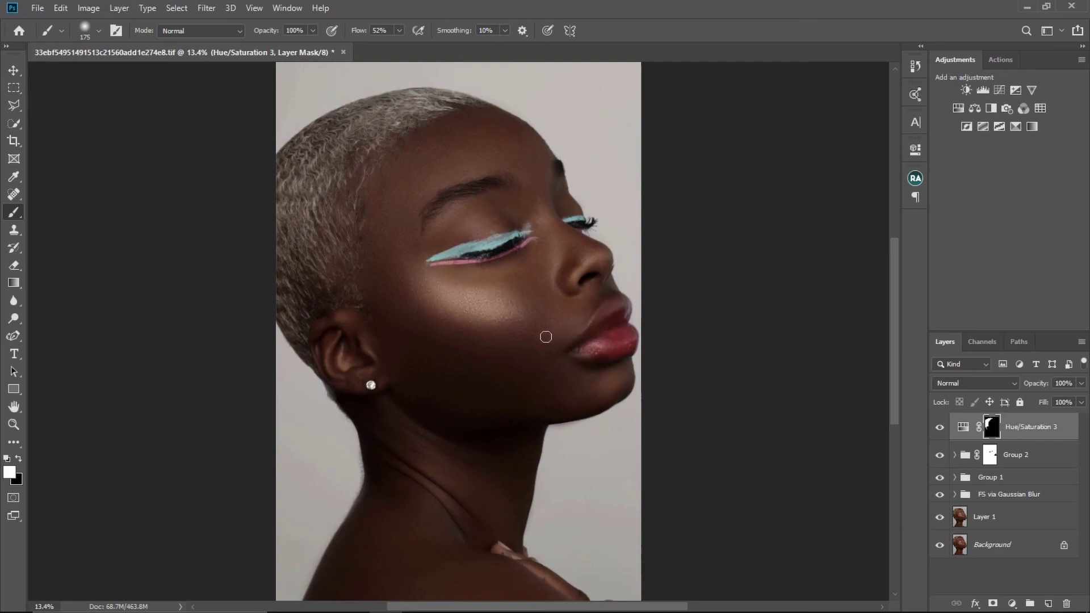
pyautogui.moveTo(521, 338); pyautogui.dragTo(531, 336)
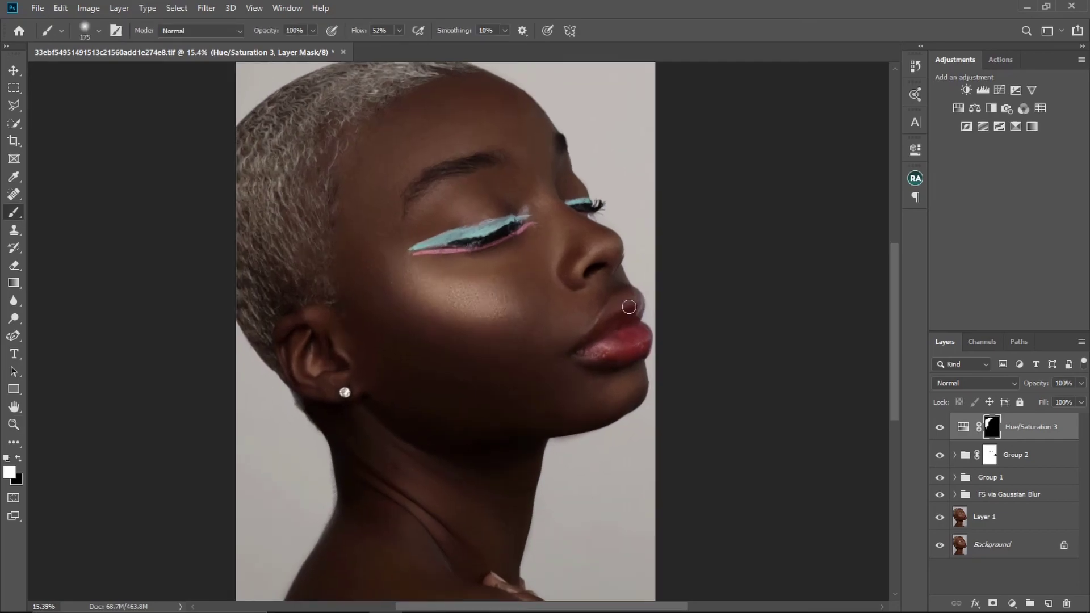